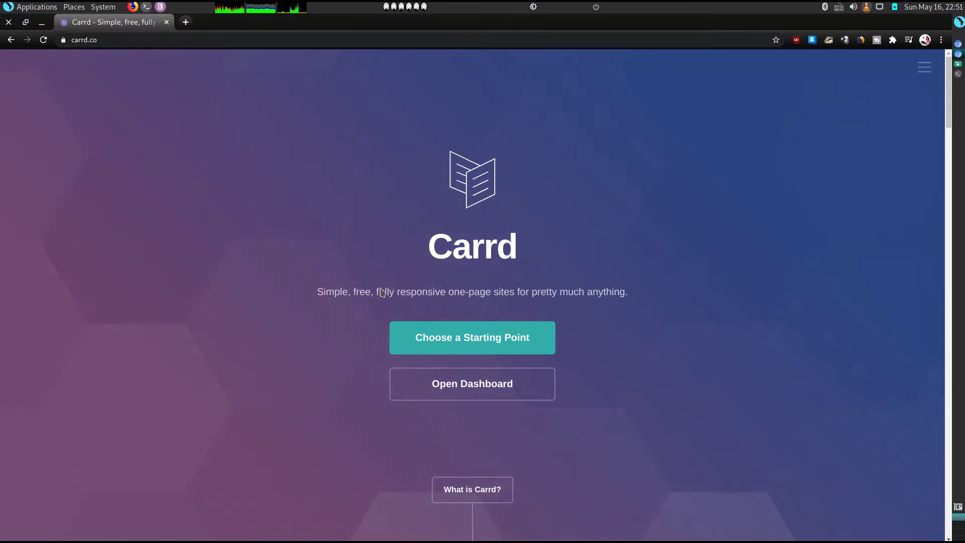
- Read through the Carrd homepage, from the tagline down to the Go Pro section
{"action": "left_click_drag", "start_coordinate": [354, 292], "coordinate": [531, 306]}
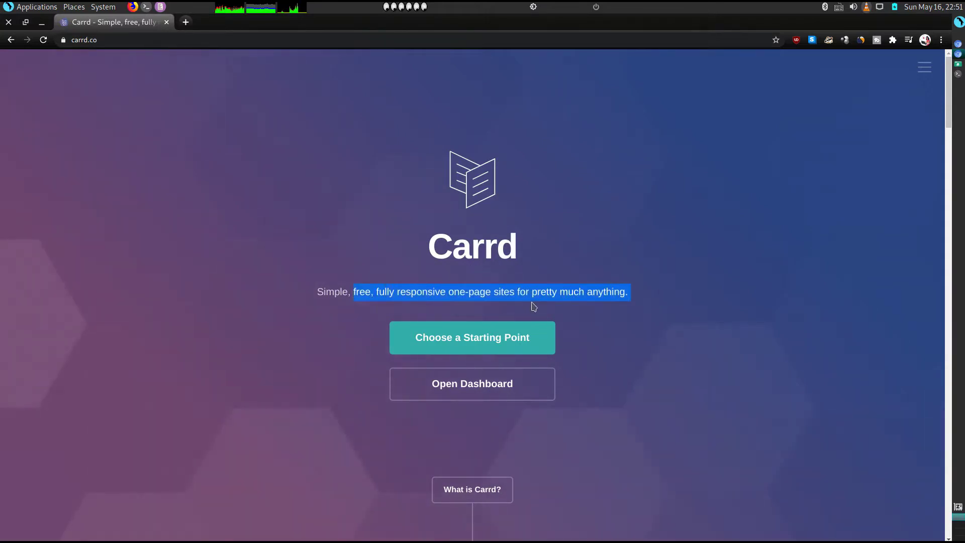
{"action": "left_click", "coordinate": [531, 303]}
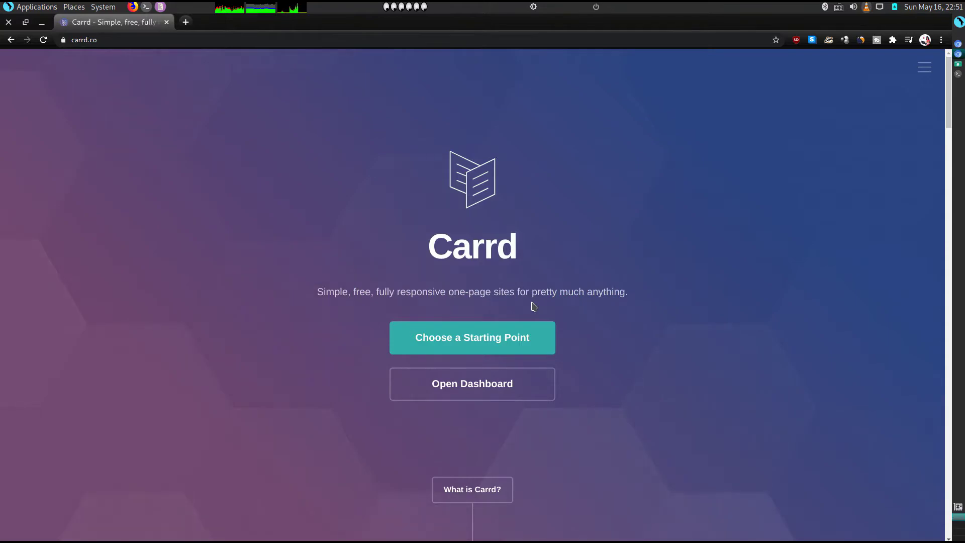
{"action": "scroll", "coordinate": [534, 306], "scroll_direction": "down", "scroll_amount": 9}
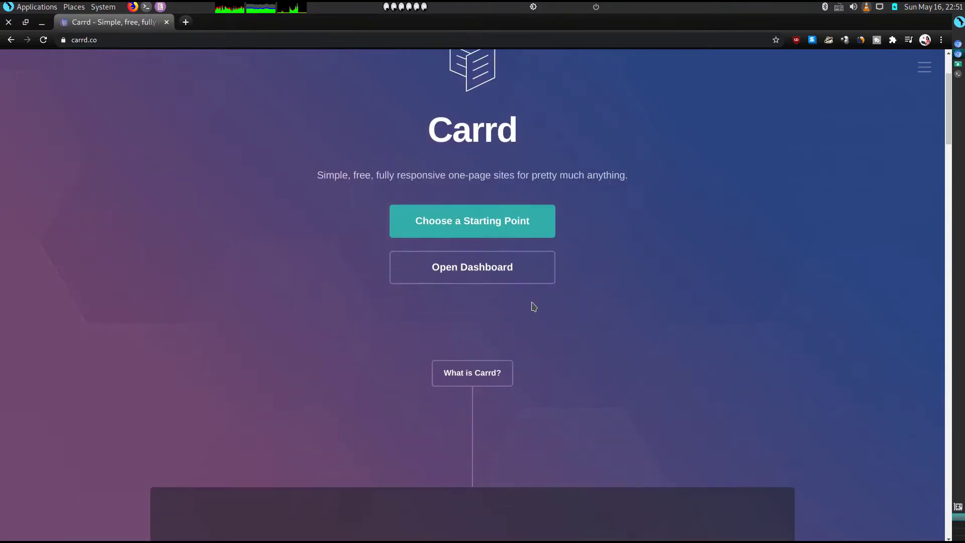
{"action": "scroll", "coordinate": [534, 297], "scroll_direction": "down", "scroll_amount": 15}
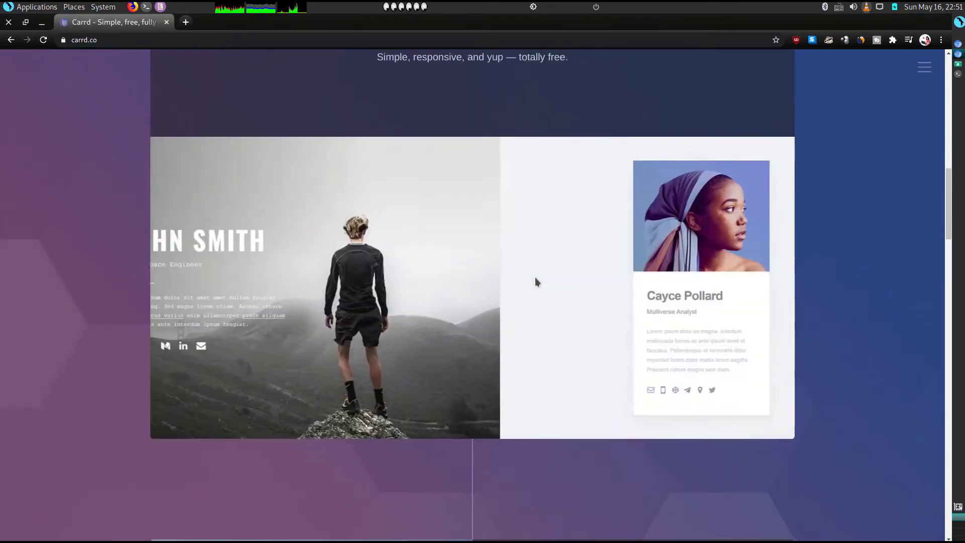
{"action": "scroll", "coordinate": [537, 281], "scroll_direction": "down", "scroll_amount": 5}
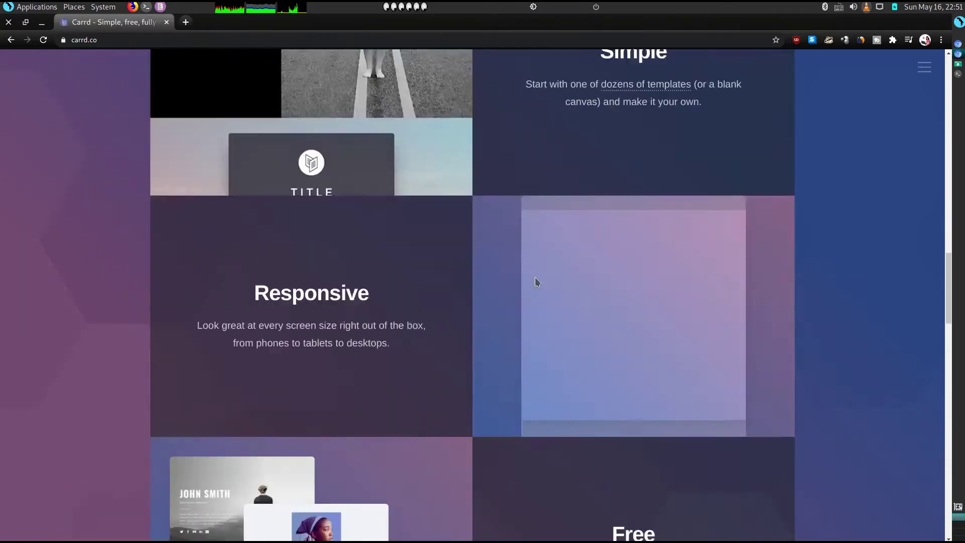
{"action": "scroll", "coordinate": [551, 304], "scroll_direction": "down", "scroll_amount": 8}
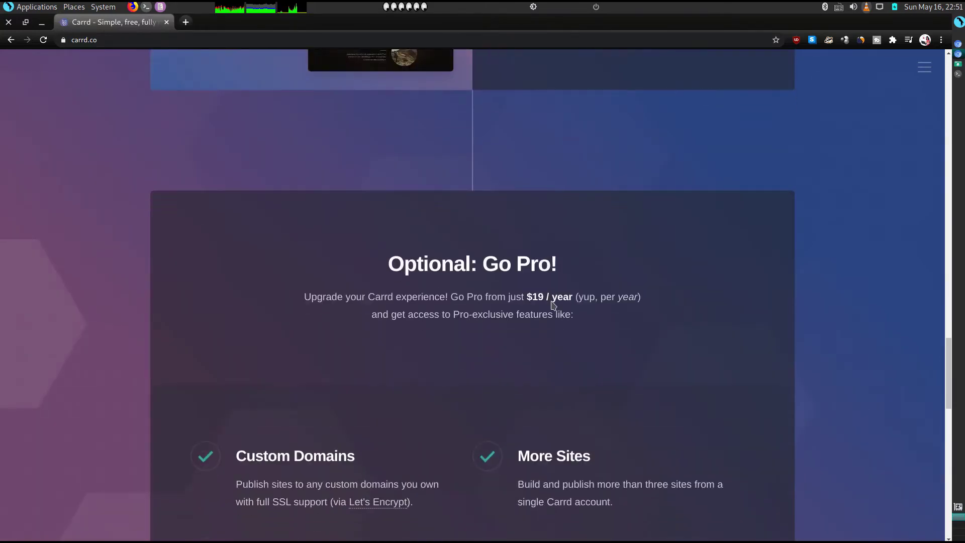
{"action": "scroll", "coordinate": [525, 296], "scroll_direction": "down", "scroll_amount": 2}
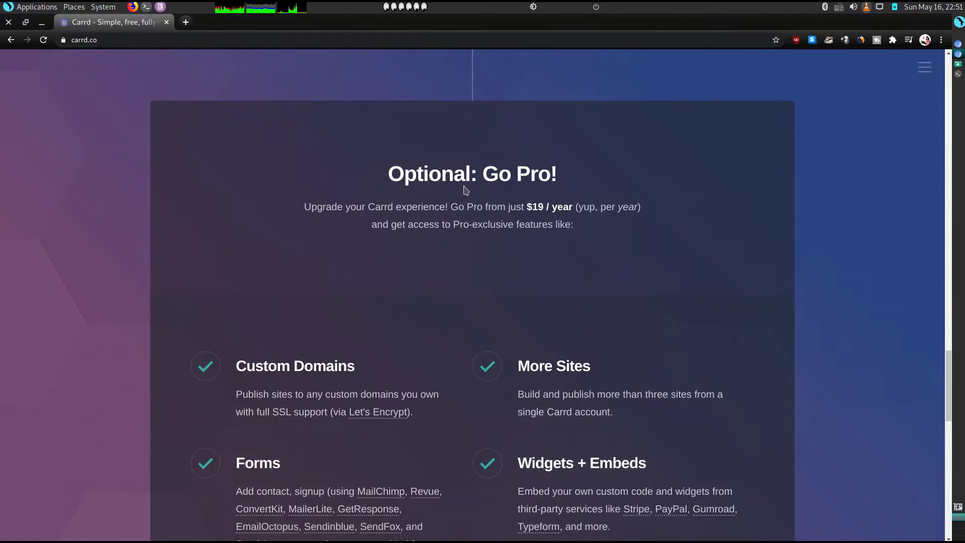
{"action": "triple_click", "coordinate": [520, 176]}
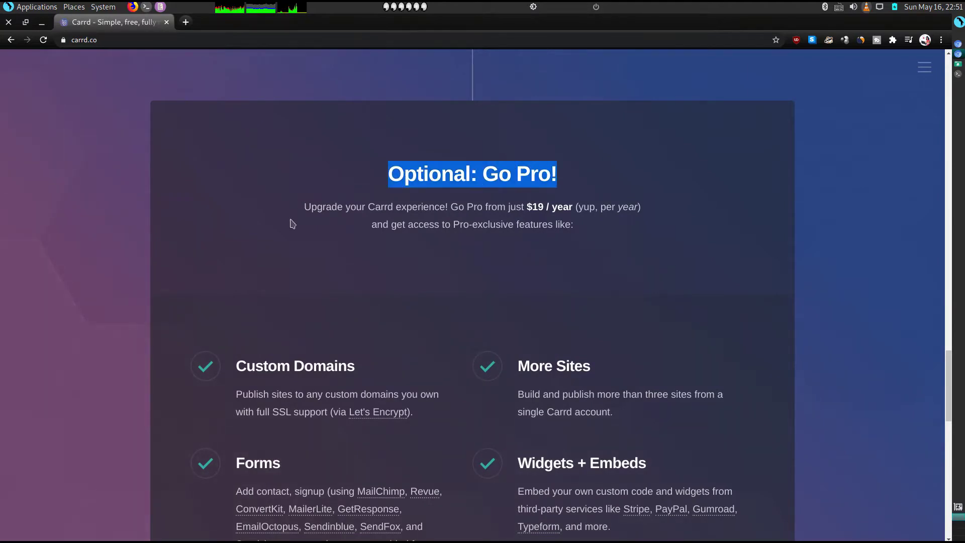
{"action": "left_click", "coordinate": [502, 193]}
{"action": "scroll", "coordinate": [412, 340], "scroll_direction": "down", "scroll_amount": 6}
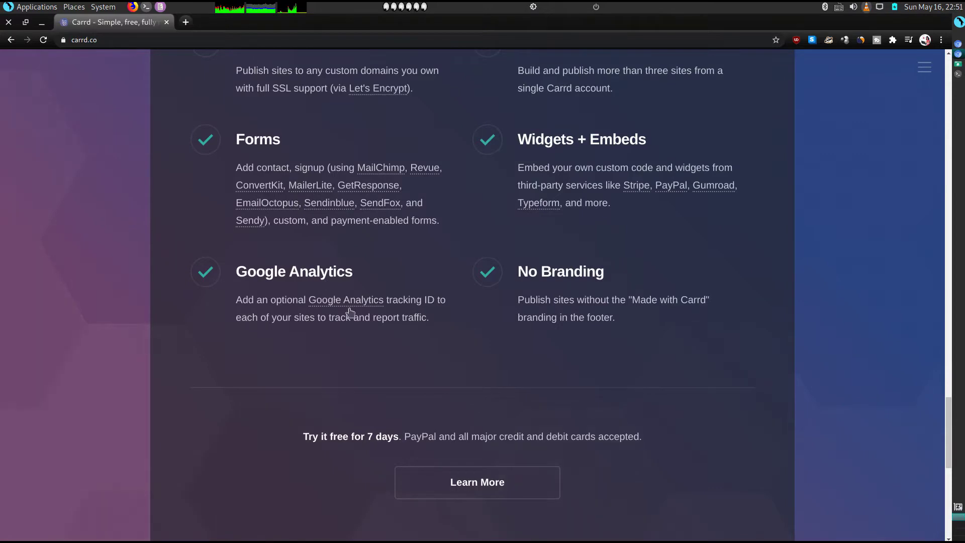
{"action": "scroll", "coordinate": [360, 317], "scroll_direction": "down", "scroll_amount": 2}
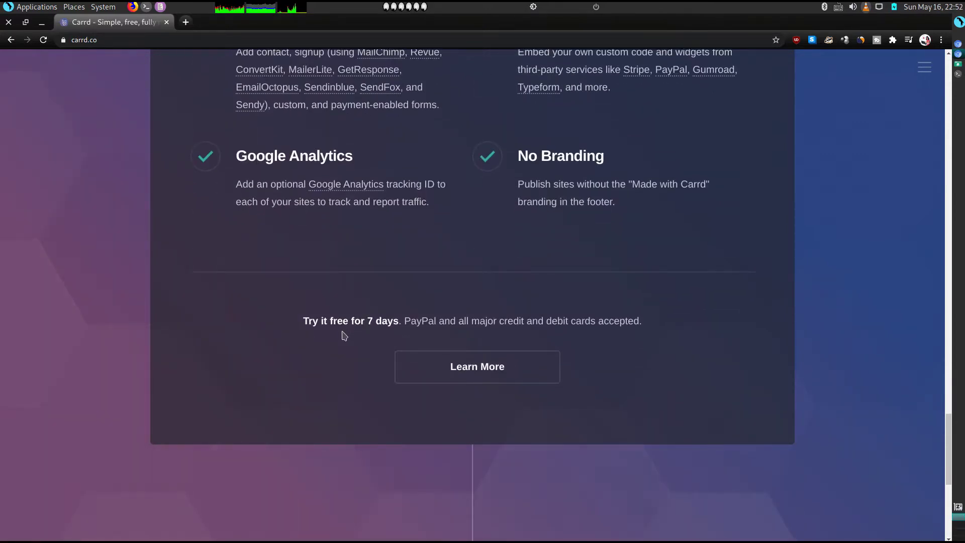
{"action": "scroll", "coordinate": [344, 336], "scroll_direction": "down", "scroll_amount": 6}
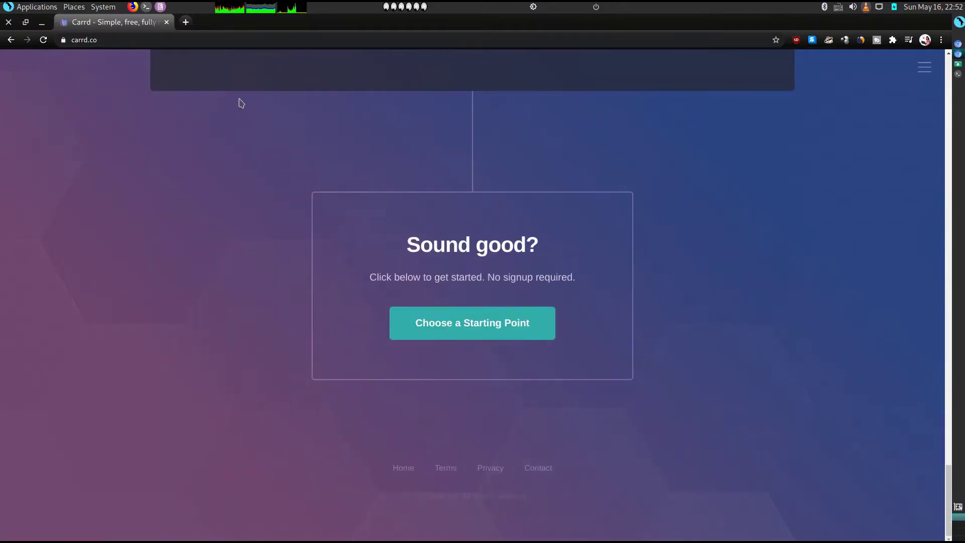
{"action": "scroll", "coordinate": [285, 337], "scroll_direction": "up", "scroll_amount": 20}
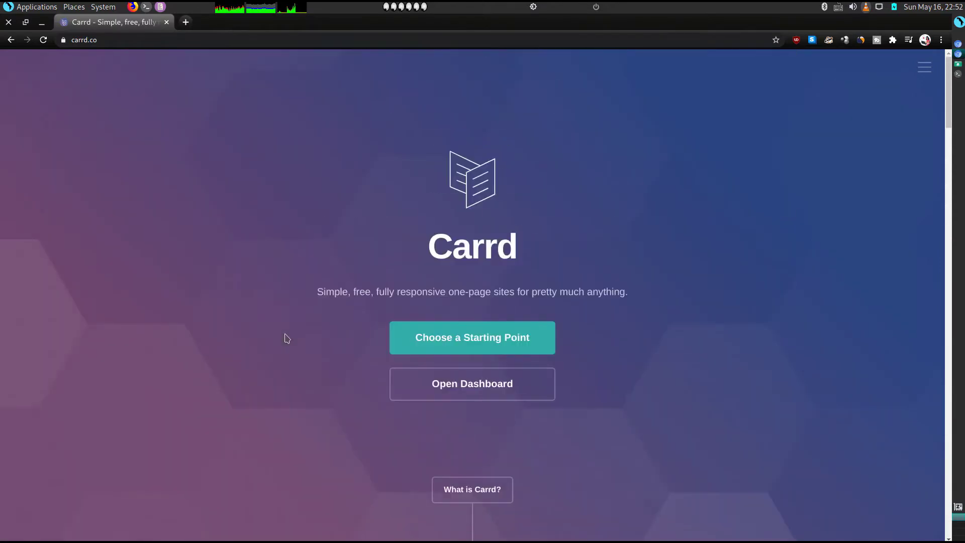
- Go to the sites dashboard, start a new site and browse the template gallery
{"action": "left_click", "coordinate": [458, 397]}
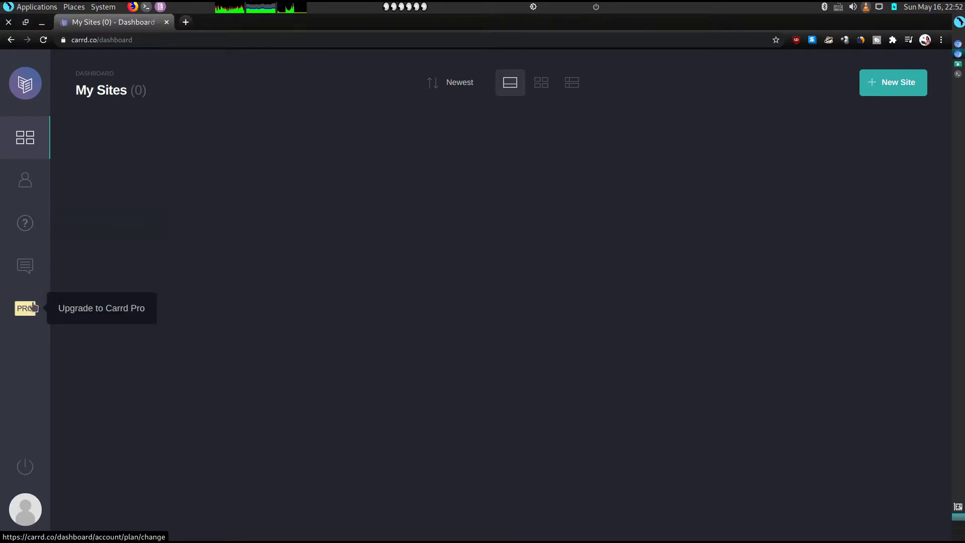
{"action": "left_click", "coordinate": [892, 78]}
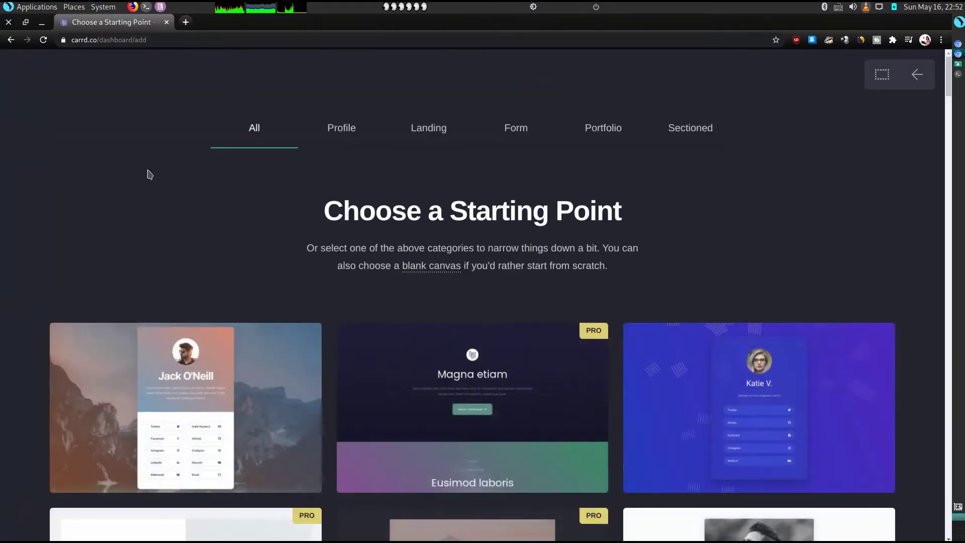
{"action": "scroll", "coordinate": [312, 204], "scroll_direction": "down", "scroll_amount": 3}
{"action": "scroll", "coordinate": [290, 198], "scroll_direction": "up", "scroll_amount": 3}
{"action": "scroll", "coordinate": [360, 260], "scroll_direction": "down", "scroll_amount": 3}
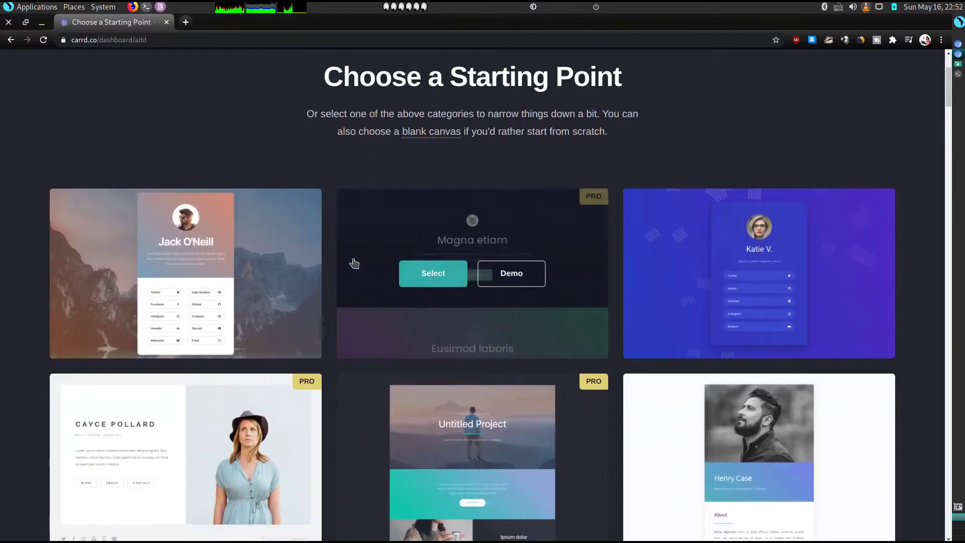
{"action": "scroll", "coordinate": [354, 261], "scroll_direction": "down", "scroll_amount": 2}
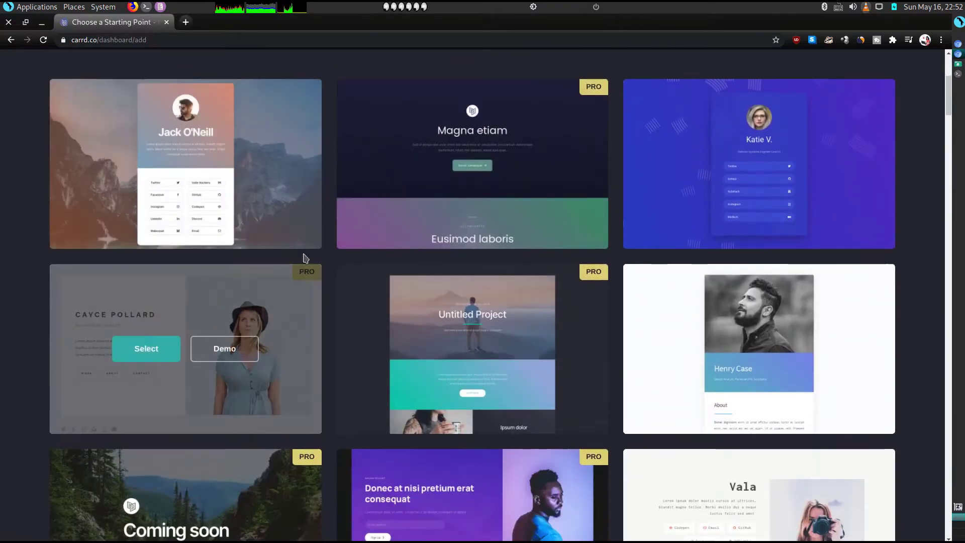
{"action": "left_click_drag", "start_coordinate": [303, 158], "coordinate": [501, 47]}
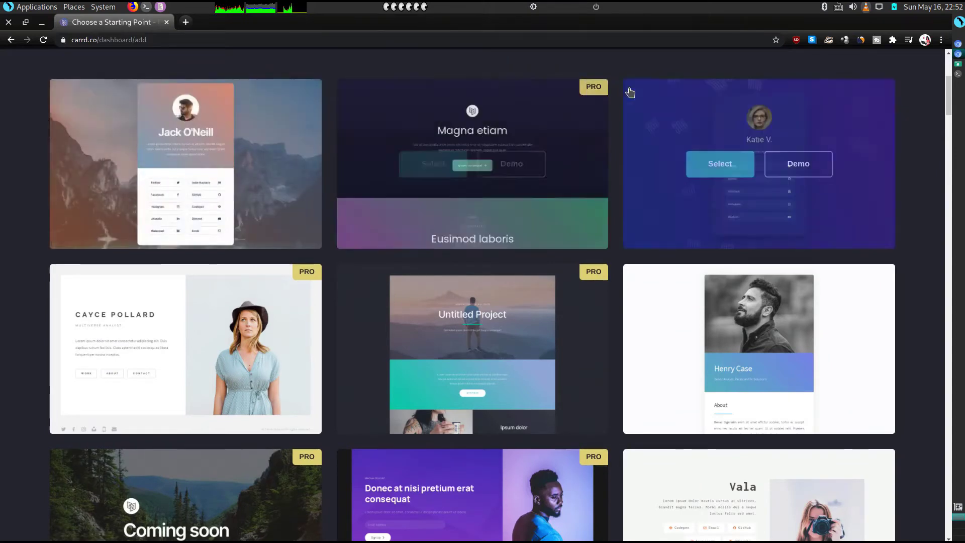
{"action": "scroll", "coordinate": [359, 199], "scroll_direction": "up", "scroll_amount": 4}
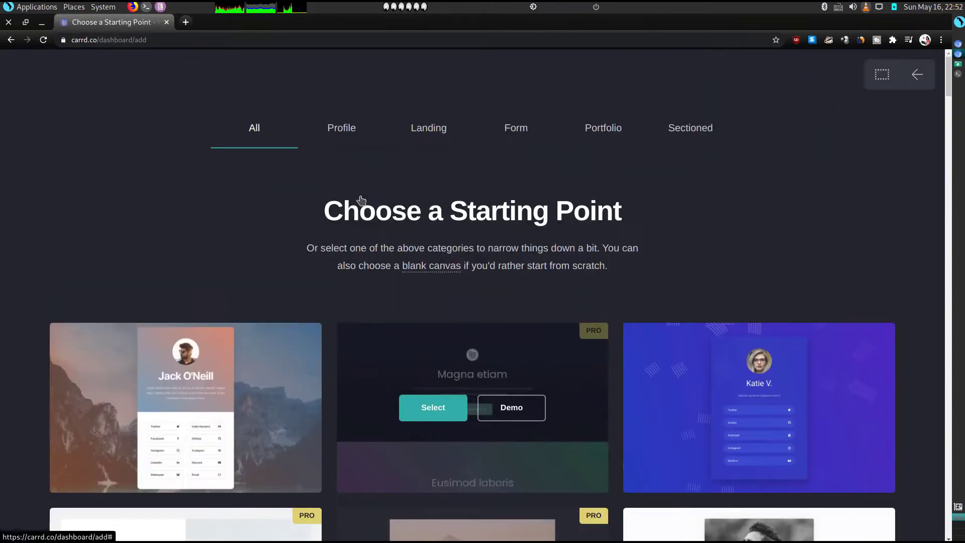
- Filter the gallery to Profile templates and open the camera-portrait template's live demo
{"action": "left_click", "coordinate": [334, 138]}
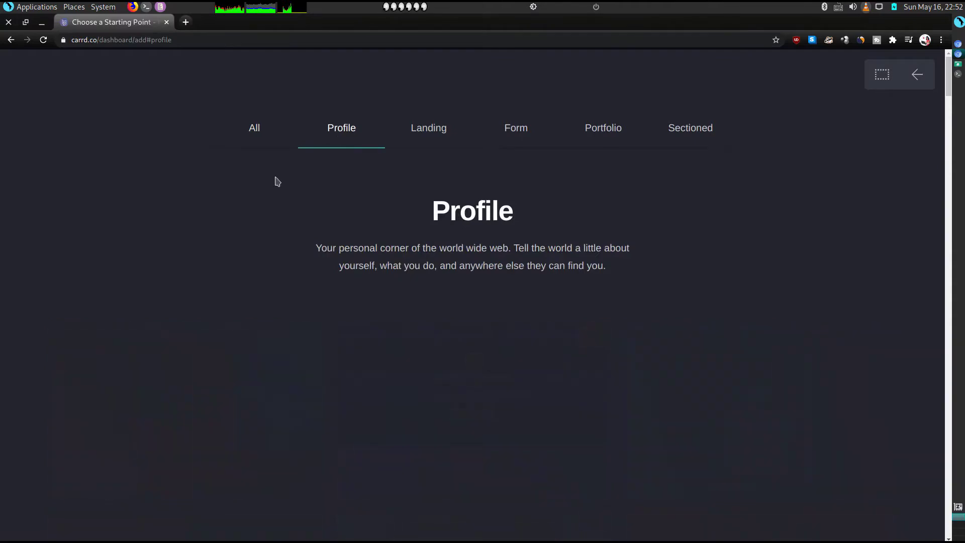
{"action": "scroll", "coordinate": [390, 240], "scroll_direction": "down", "scroll_amount": 2}
{"action": "scroll", "coordinate": [393, 240], "scroll_direction": "down", "scroll_amount": 8}
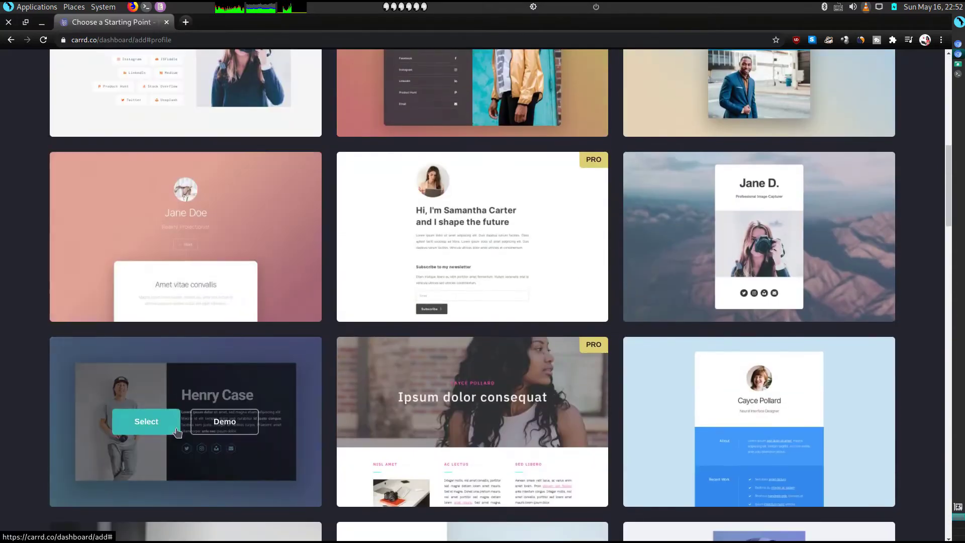
{"action": "left_click", "coordinate": [236, 422]}
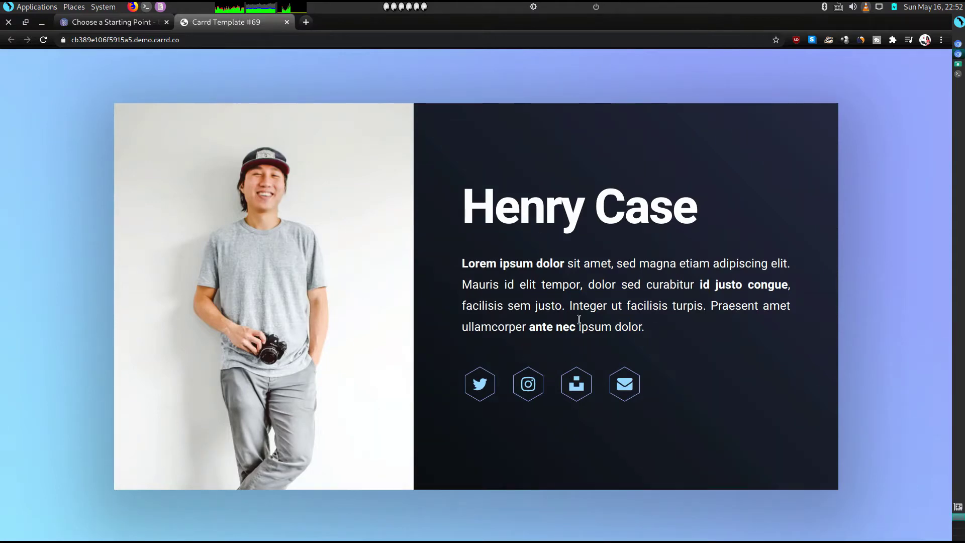
- Select the camera-portrait profile template for the new site and close the demo tab
{"action": "left_click", "coordinate": [108, 22]}
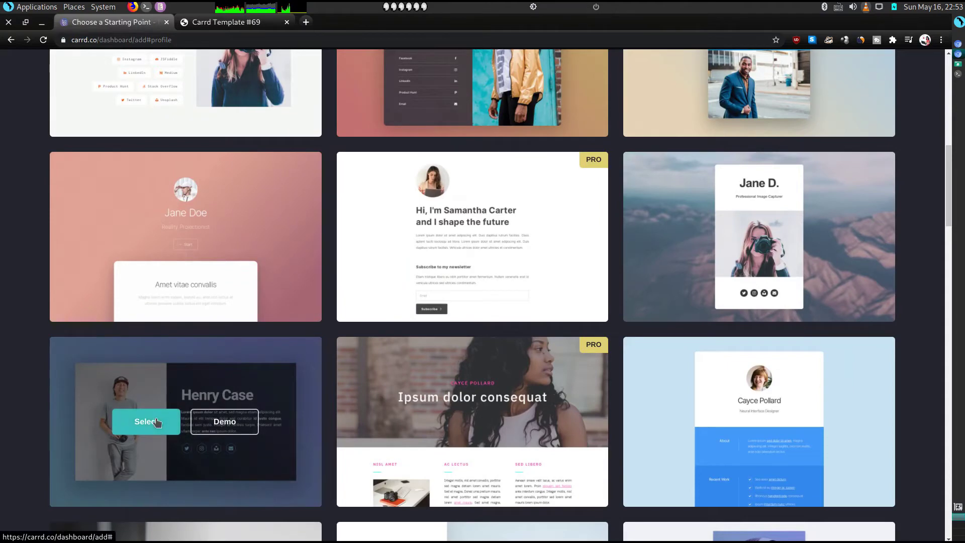
{"action": "left_click", "coordinate": [158, 423]}
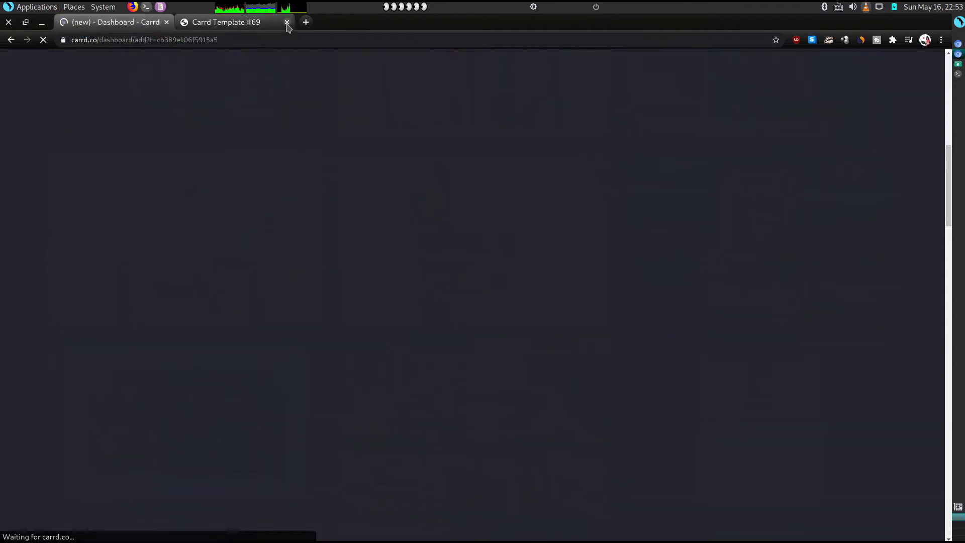
{"action": "left_click", "coordinate": [287, 23]}
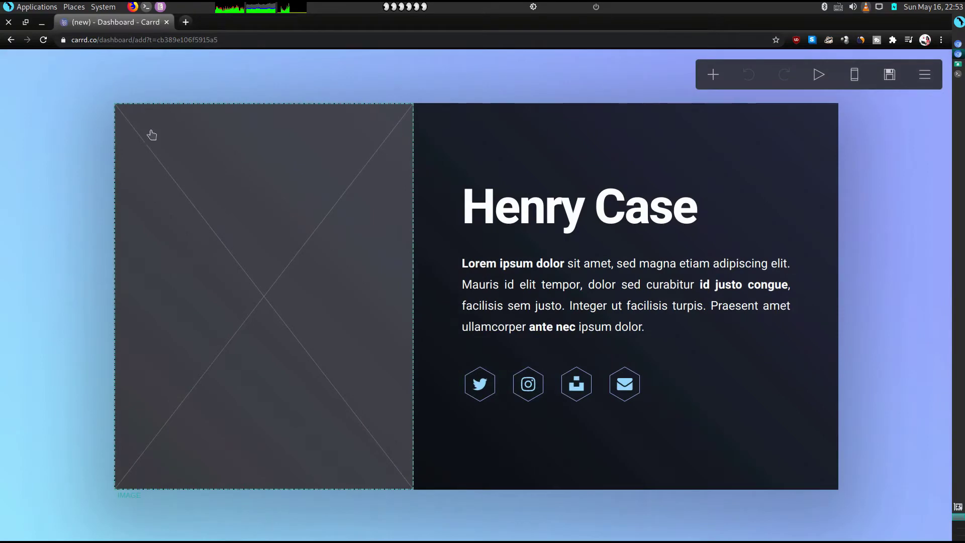
- Recolour the background gradient with Stop #1 at #B196FF and Stop #2 at #0D0E0F
{"action": "left_click", "coordinate": [33, 94]}
{"action": "left_click", "coordinate": [37, 254]}
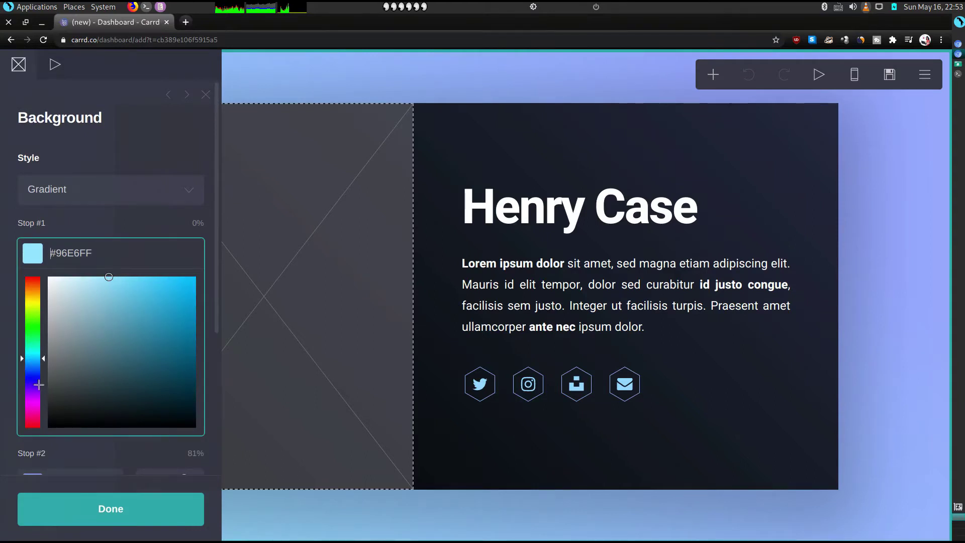
{"action": "left_click", "coordinate": [39, 384]}
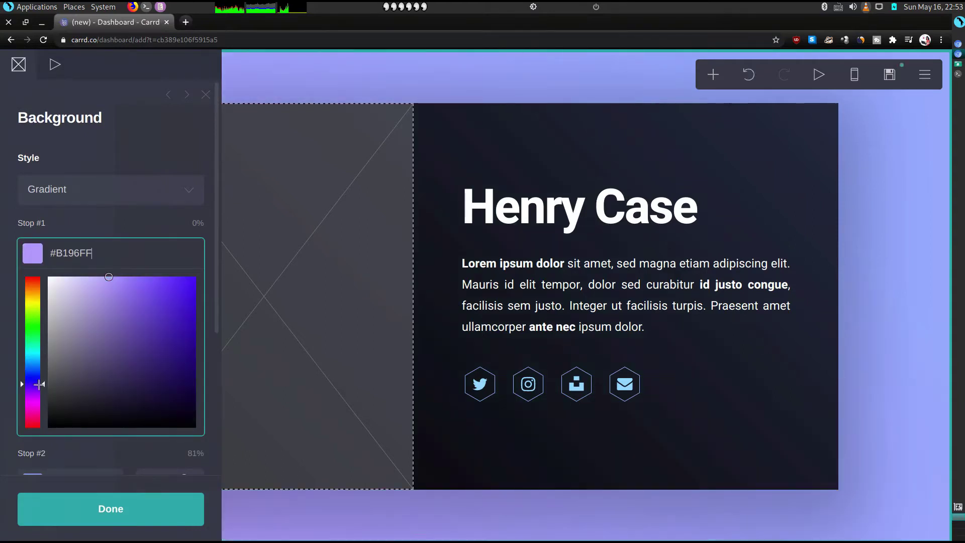
{"action": "scroll", "coordinate": [177, 351], "scroll_direction": "down", "scroll_amount": 1}
{"action": "right_click", "coordinate": [176, 351]}
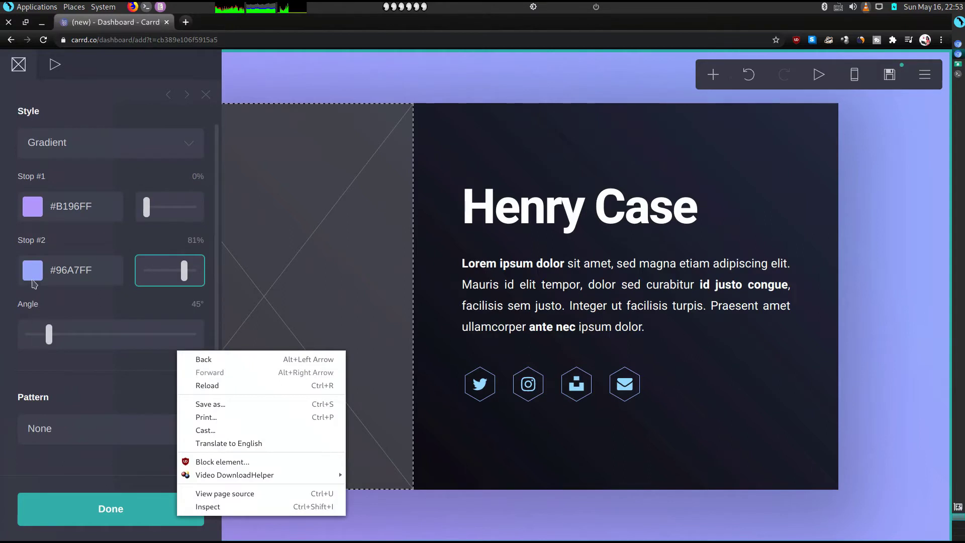
{"action": "left_click", "coordinate": [32, 272]}
{"action": "left_click", "coordinate": [31, 273]}
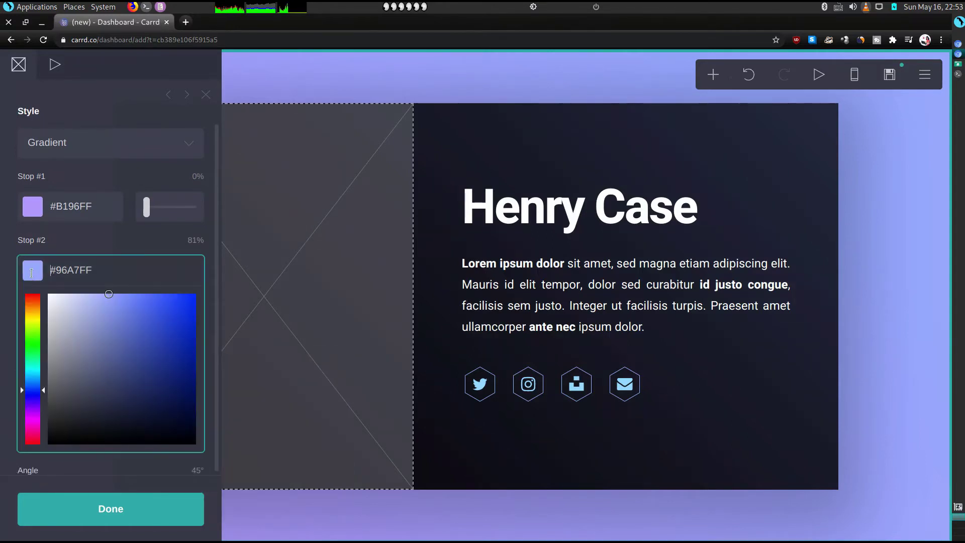
{"action": "left_click", "coordinate": [68, 435]}
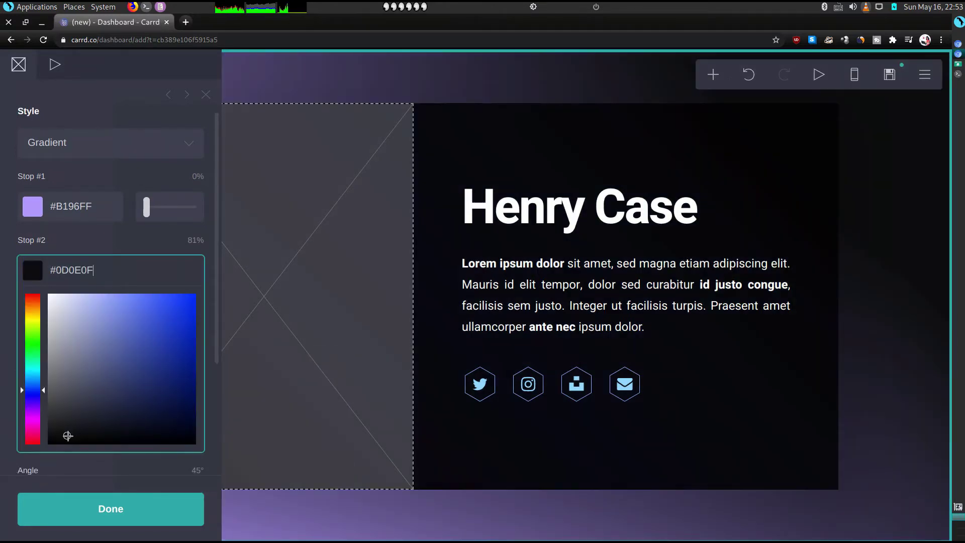
{"action": "left_click", "coordinate": [120, 512]}
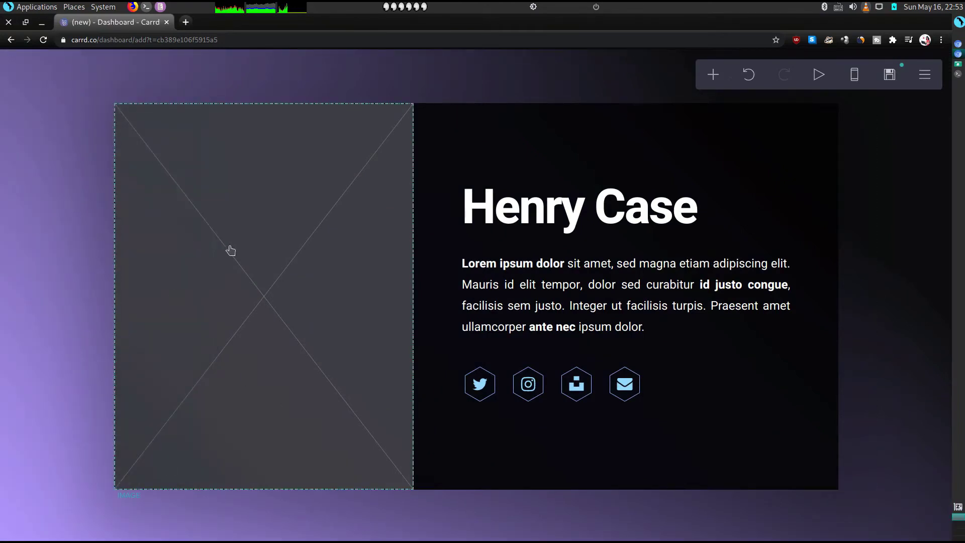
- Upload the e-sport gamer illustration from Downloads into the image placeholder and accept the crop
{"action": "left_click", "coordinate": [190, 233]}
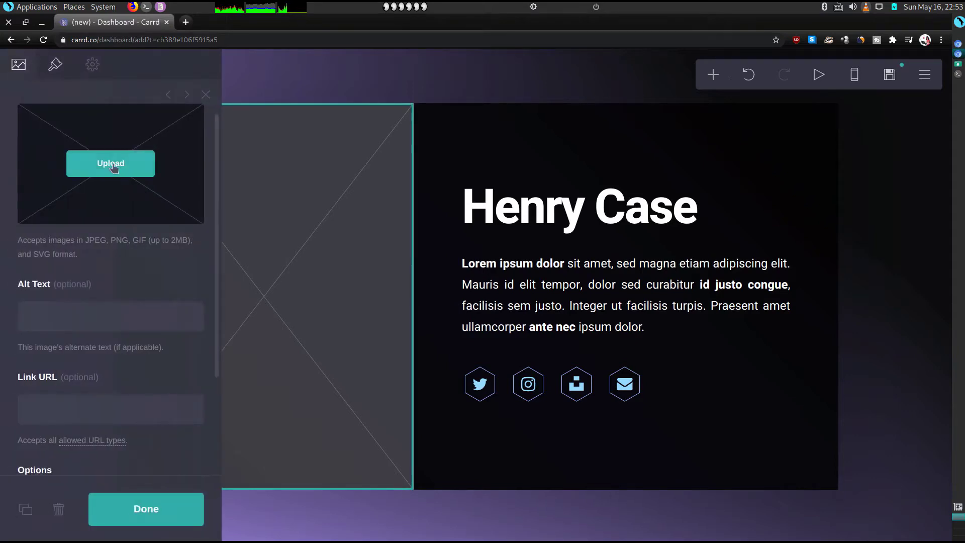
{"action": "left_click", "coordinate": [114, 165]}
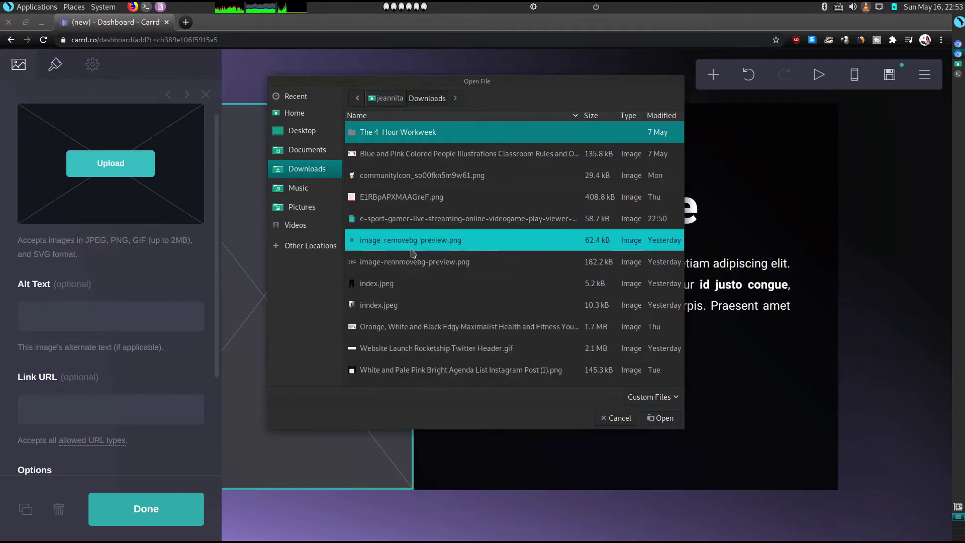
{"action": "double_click", "coordinate": [449, 231]}
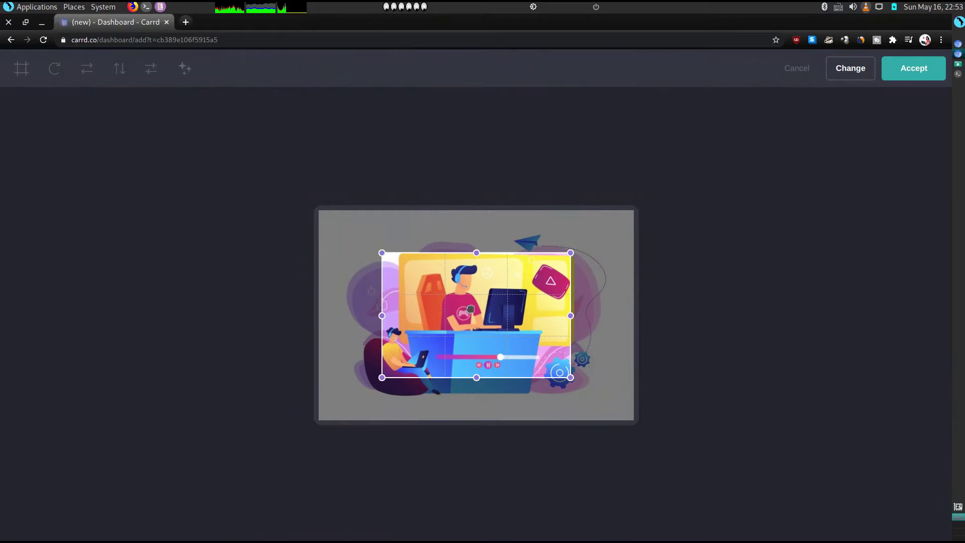
{"action": "left_click", "coordinate": [922, 71]}
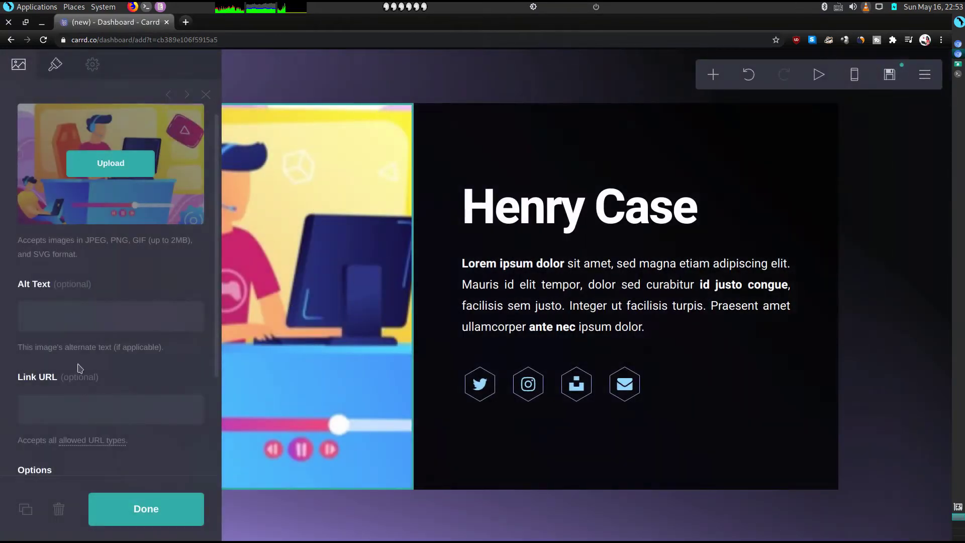
- Change the Henry Case heading to 'Thee Freelance Youtuber'
{"action": "scroll", "coordinate": [78, 367], "scroll_direction": "down", "scroll_amount": 2}
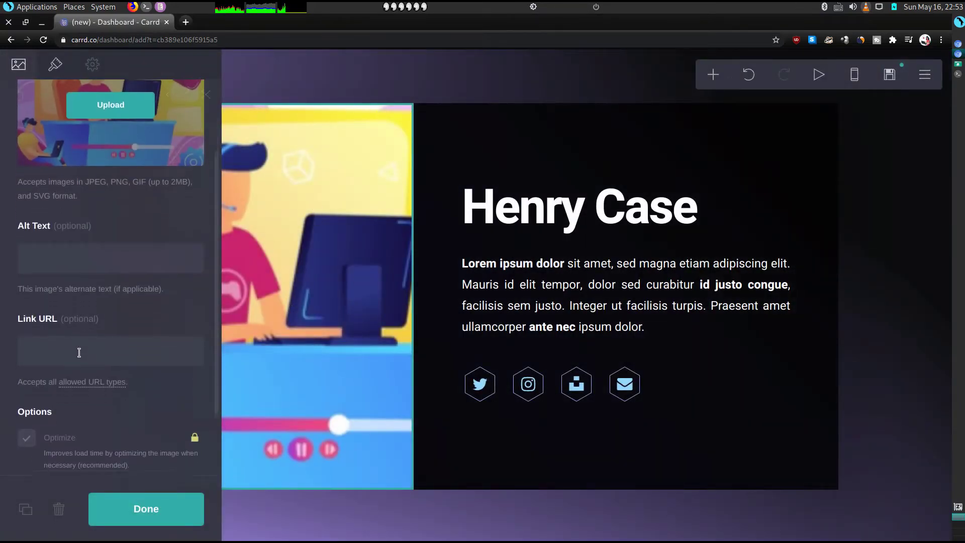
{"action": "left_click", "coordinate": [533, 224]}
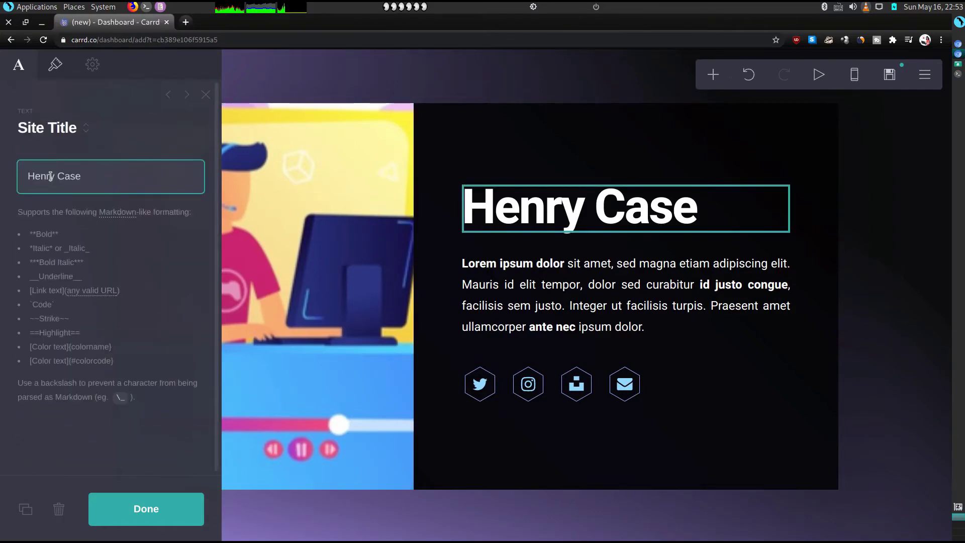
{"action": "triple_click", "coordinate": [51, 176]}
{"action": "type", "text": "T"}
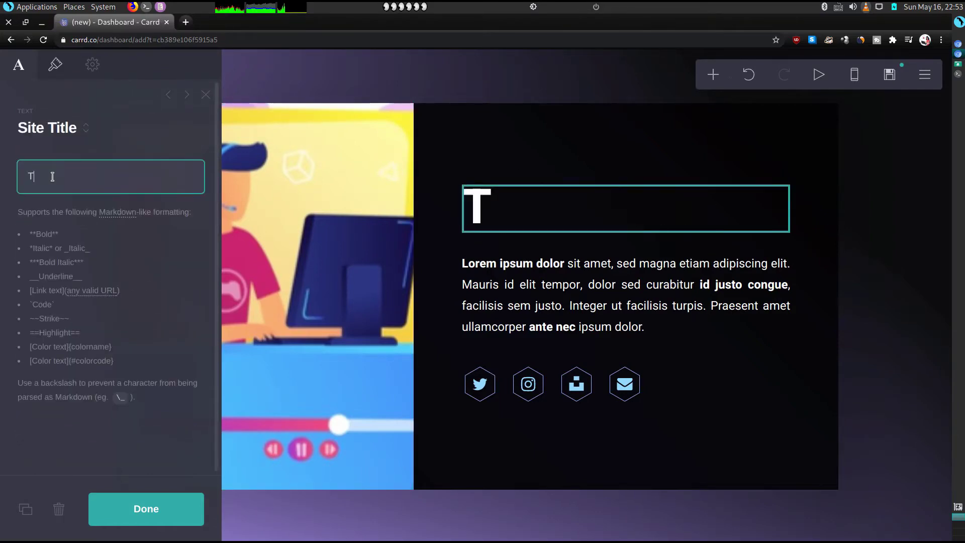
{"action": "type", "text": "hee"}
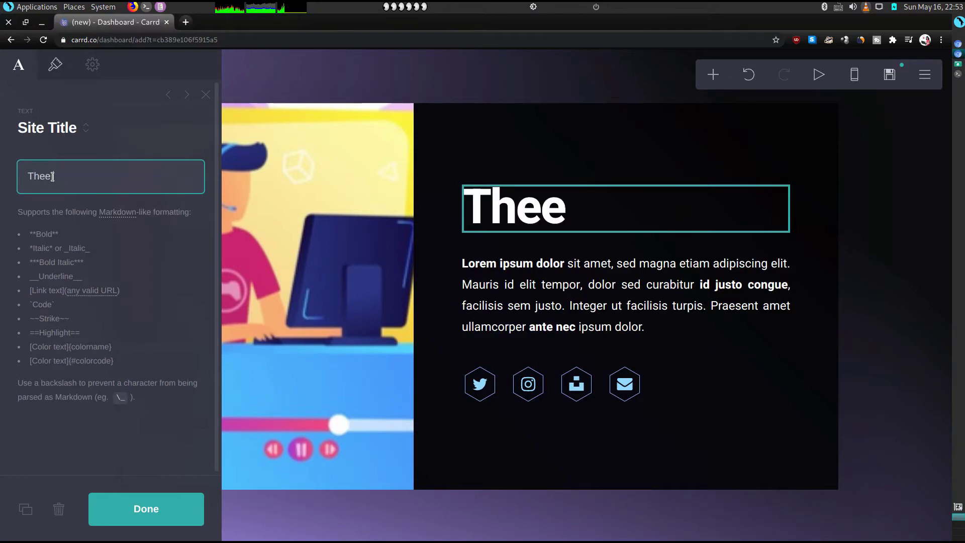
{"action": "type", "text": " Freel"}
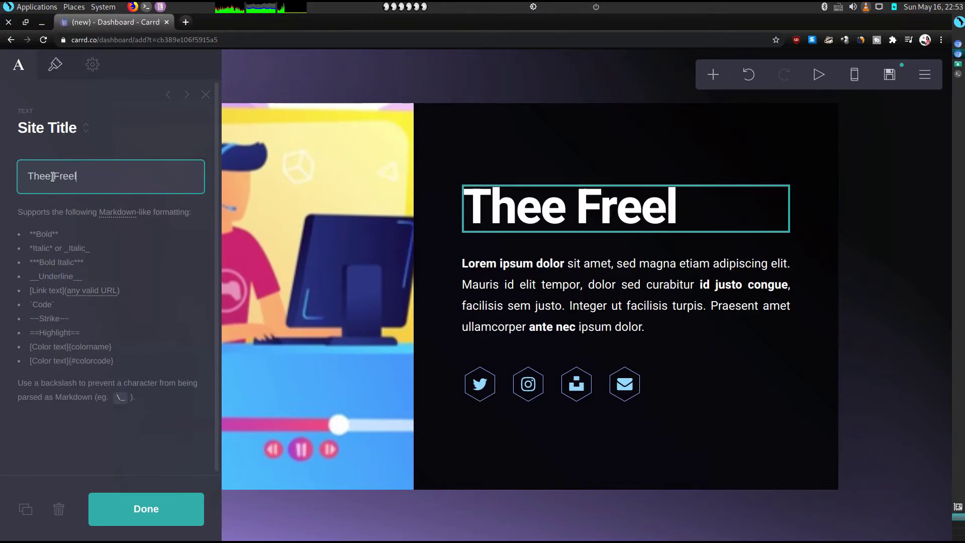
{"action": "type", "text": "ance"}
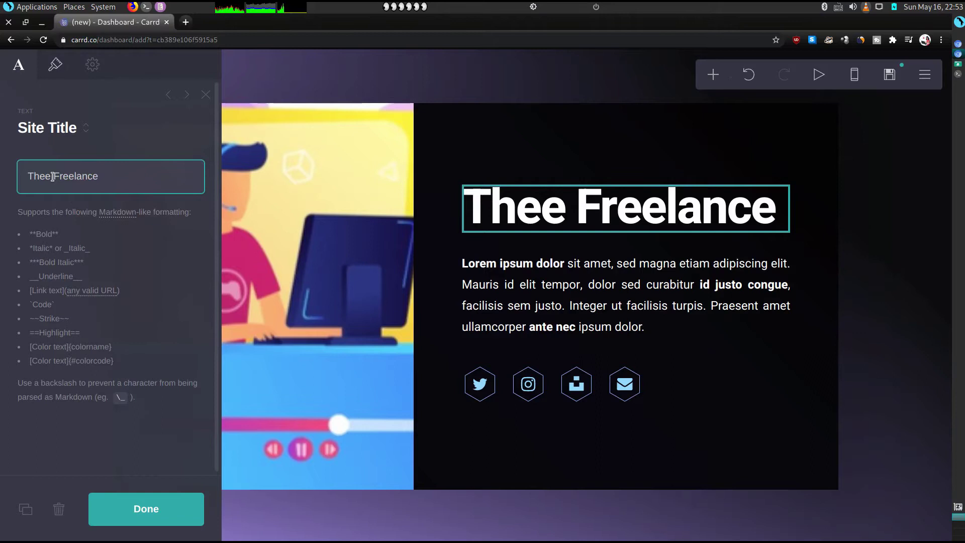
{"action": "type", "text": " Youtuber"}
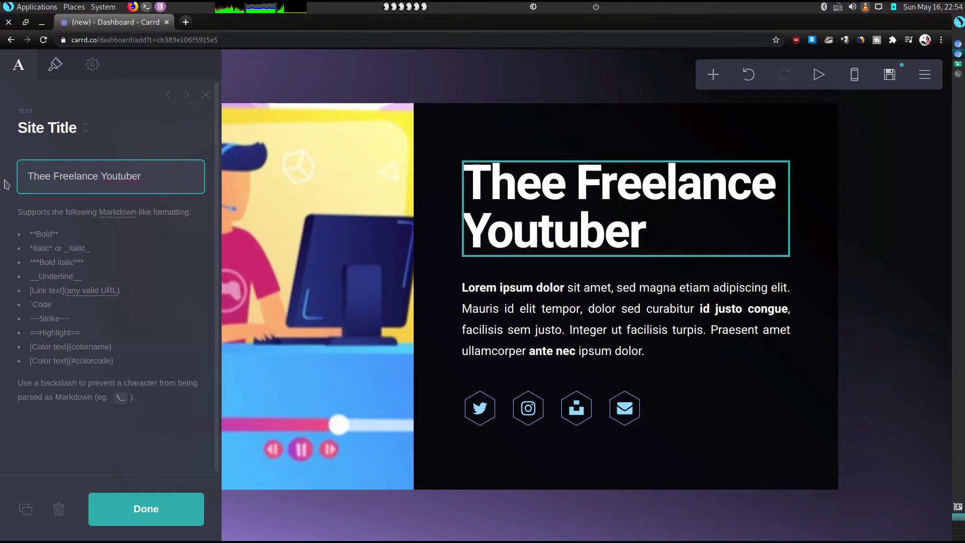
- Replace the placeholder paragraph with a bio about promoting various products through online tutorials
{"action": "left_click", "coordinate": [539, 310]}
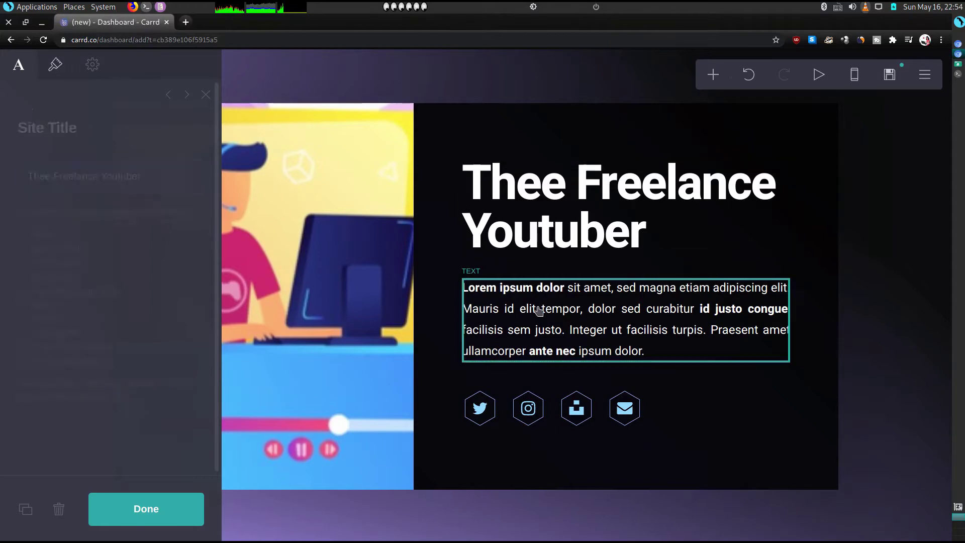
{"action": "triple_click", "coordinate": [99, 254]}
{"action": "key", "text": "BackSpace"}
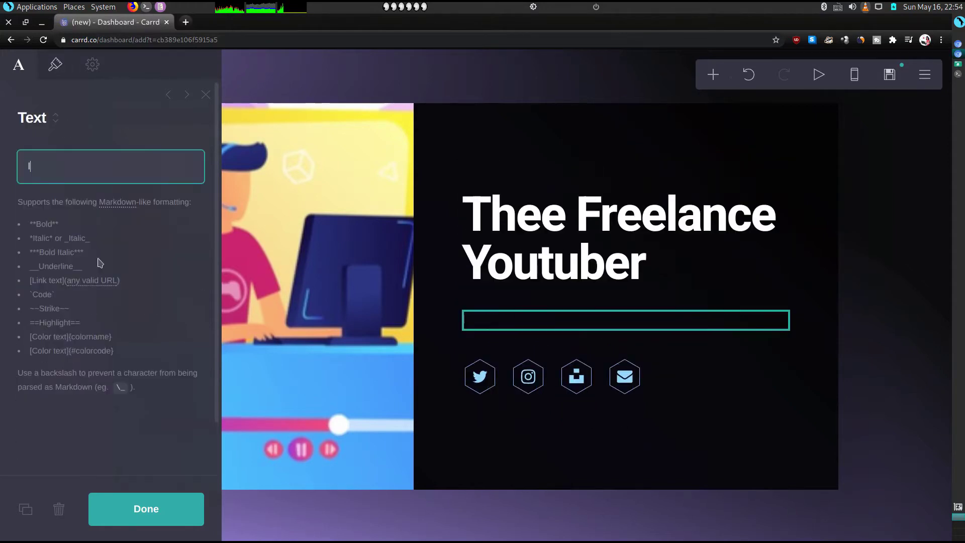
{"action": "type", "text": "I am a"}
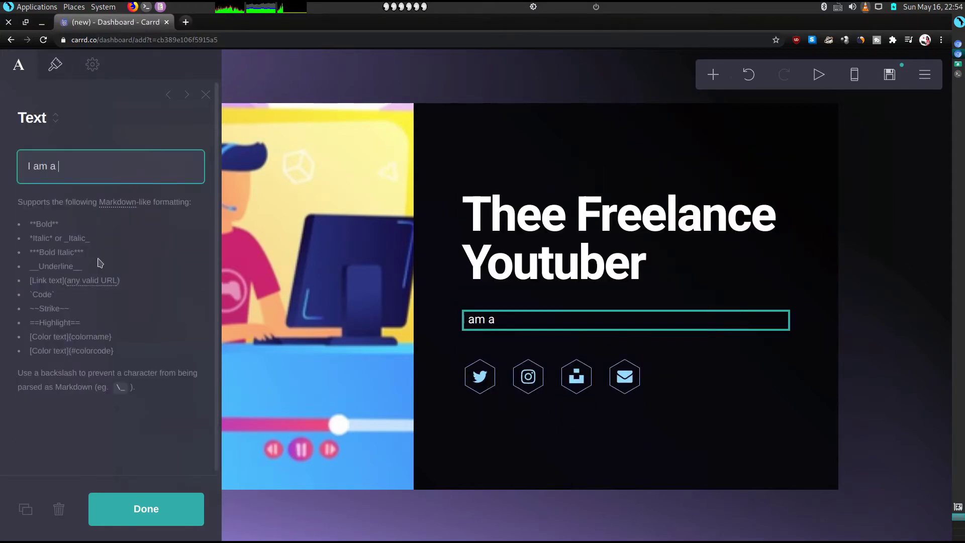
{"action": "type", "text": " freelance youtuber "}
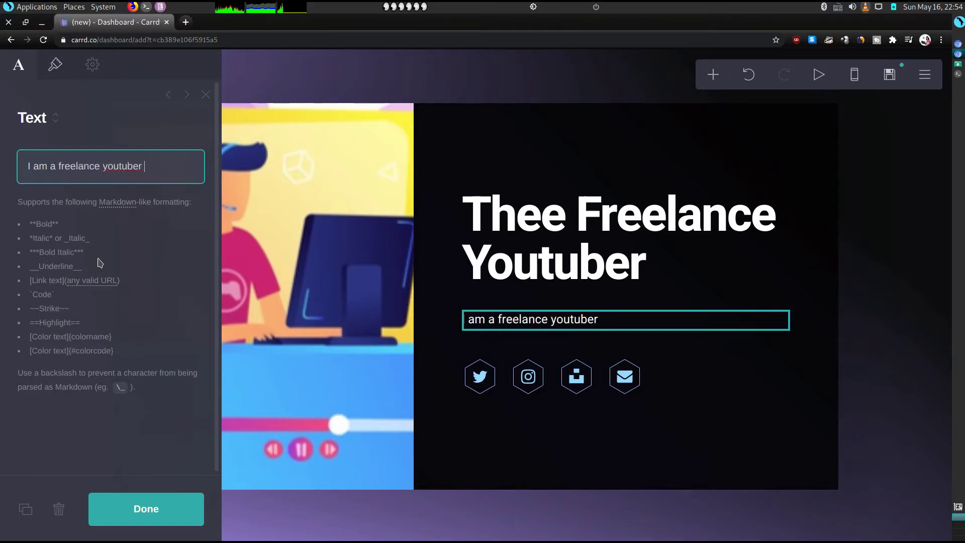
{"action": "type", "text": "who is foucsed on"}
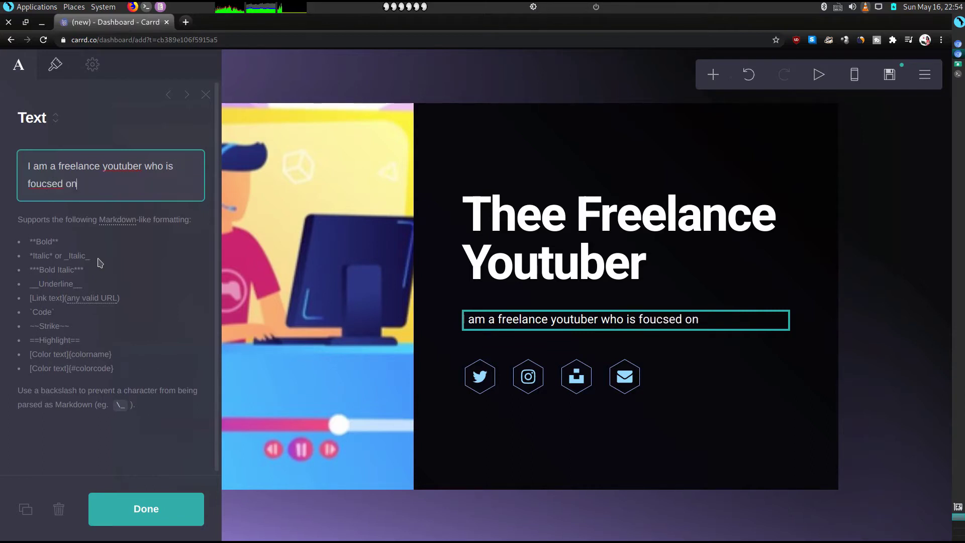
{"action": "type", "text": " promting"}
{"action": "key", "text": "BackSpace"}
{"action": "key", "text": "BackSpace"}
{"action": "type", "text": "oting vari"}
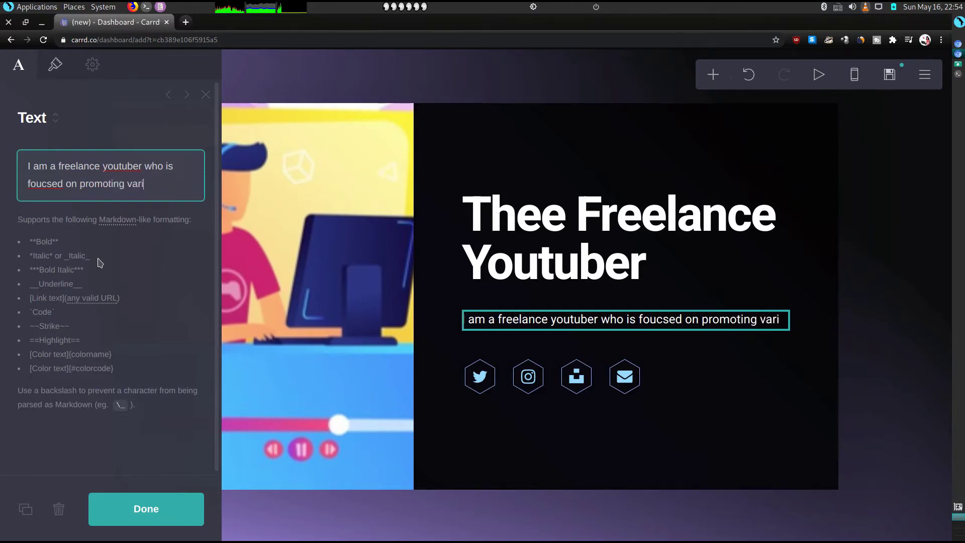
{"action": "type", "text": "ous prod"}
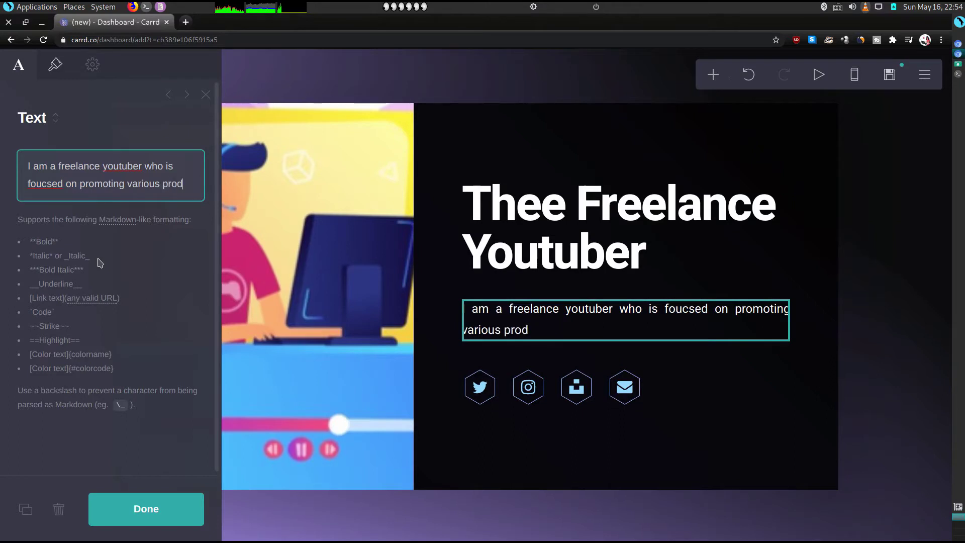
{"action": "type", "text": "ucts thr"}
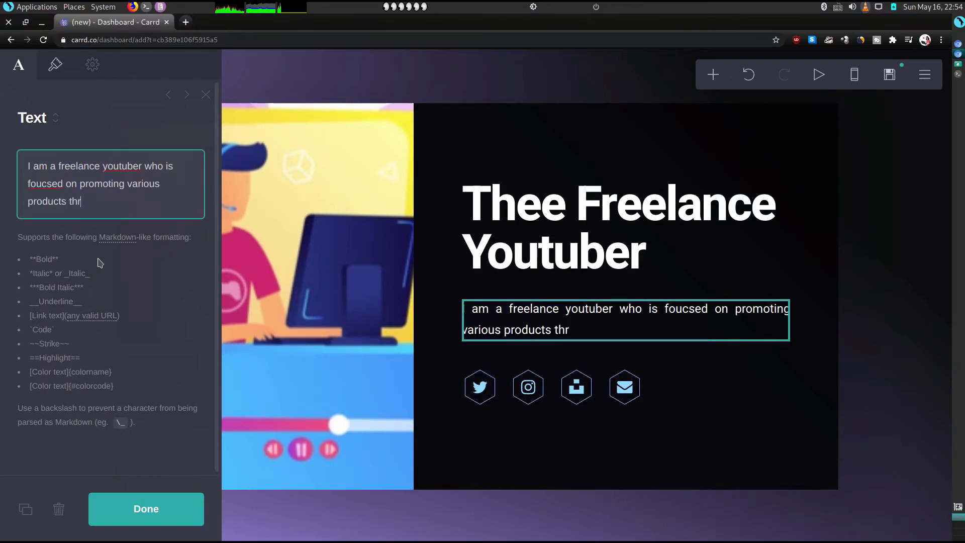
{"action": "type", "text": "ough"}
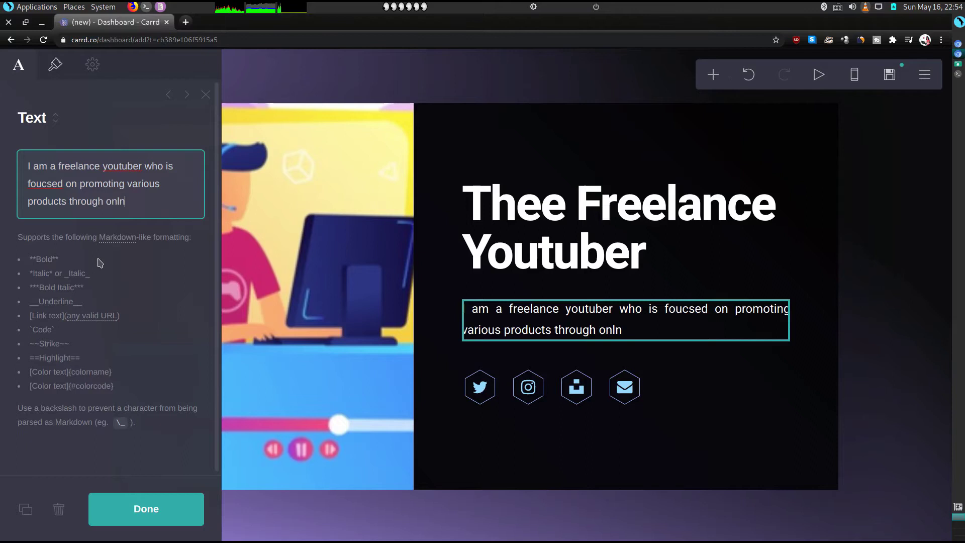
{"action": "type", "text": " online tutorials."}
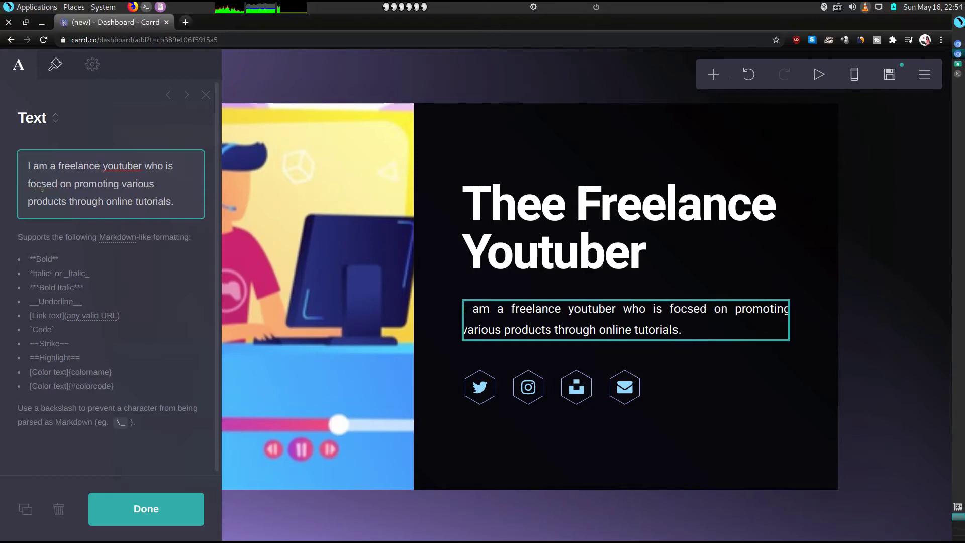
{"action": "type", "text": "u"}
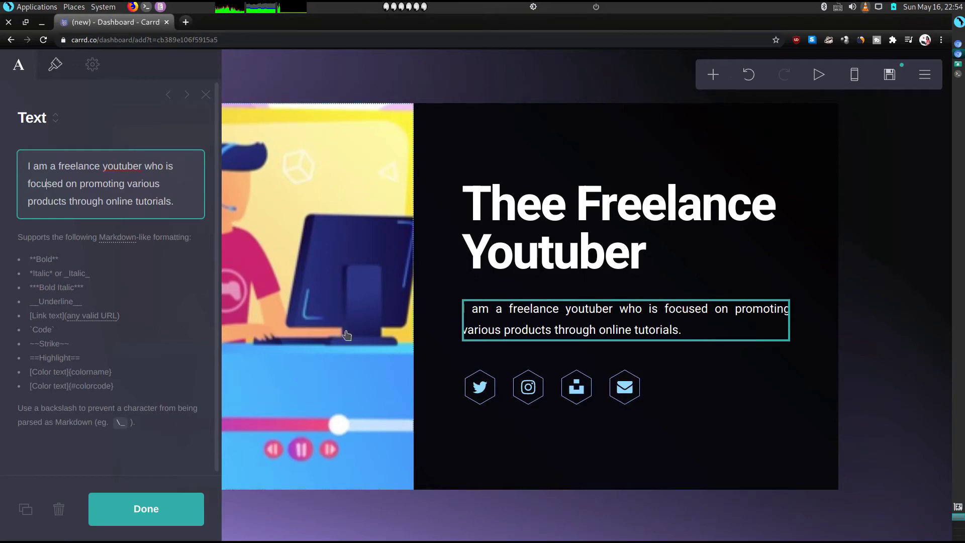
- Link the Twitter icon to the creator's profile by appending their username to its URL
{"action": "left_click", "coordinate": [131, 511]}
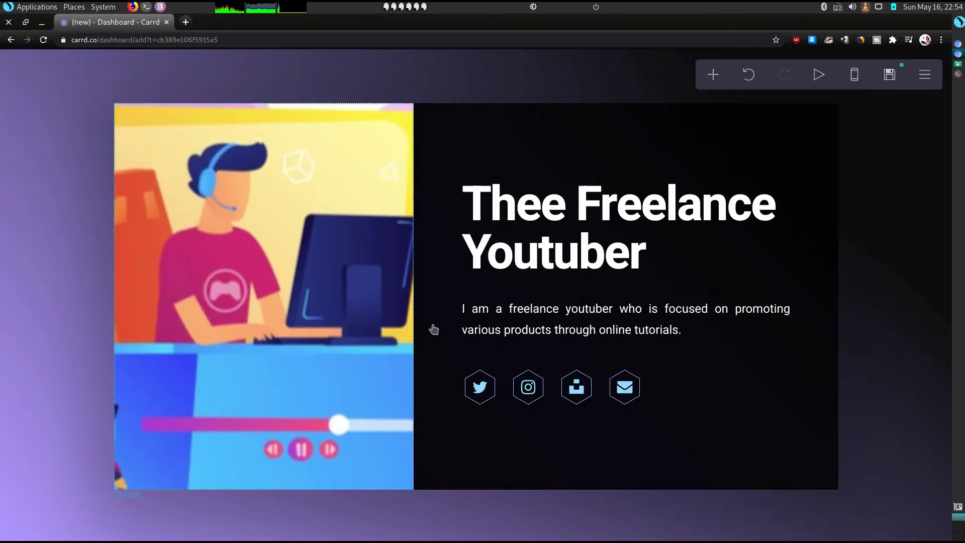
{"action": "left_click", "coordinate": [484, 387]}
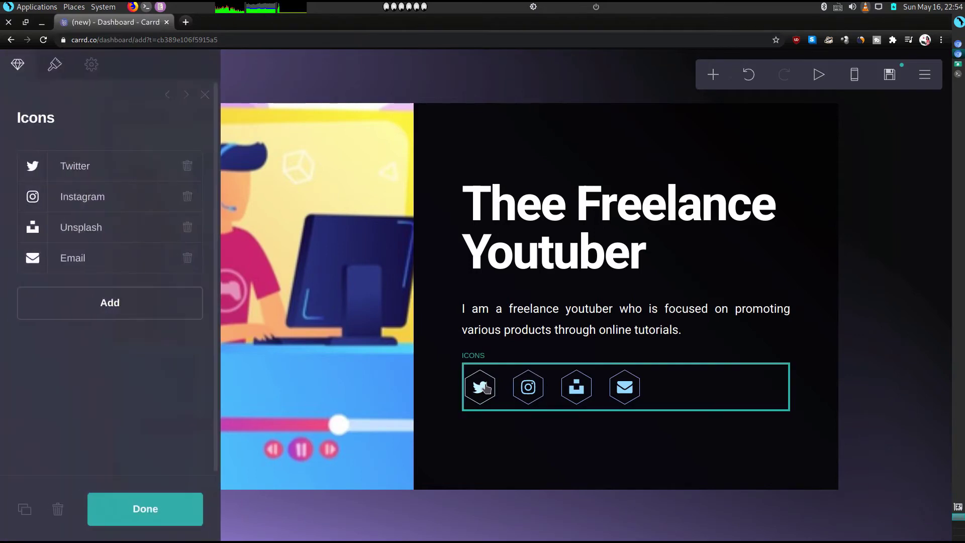
{"action": "left_click", "coordinate": [34, 169]}
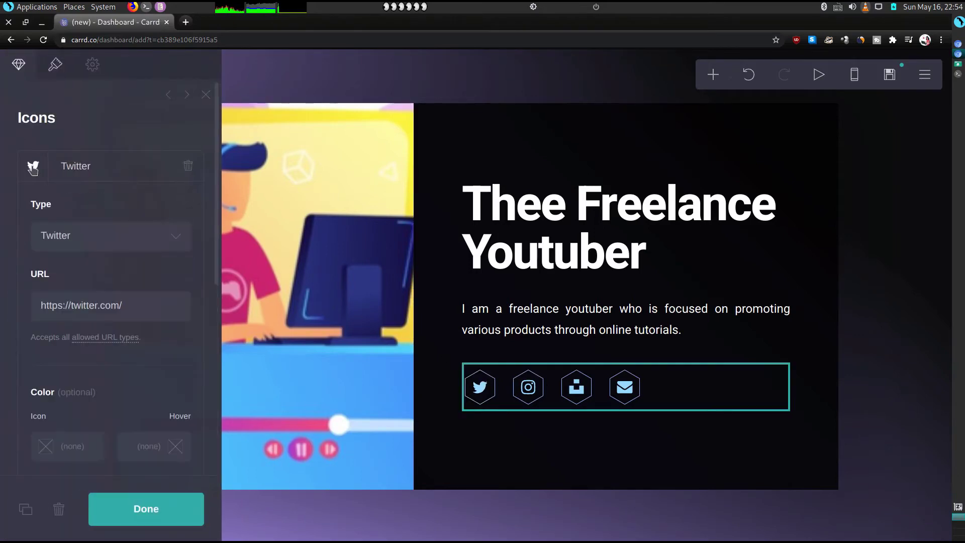
{"action": "left_click", "coordinate": [130, 313]}
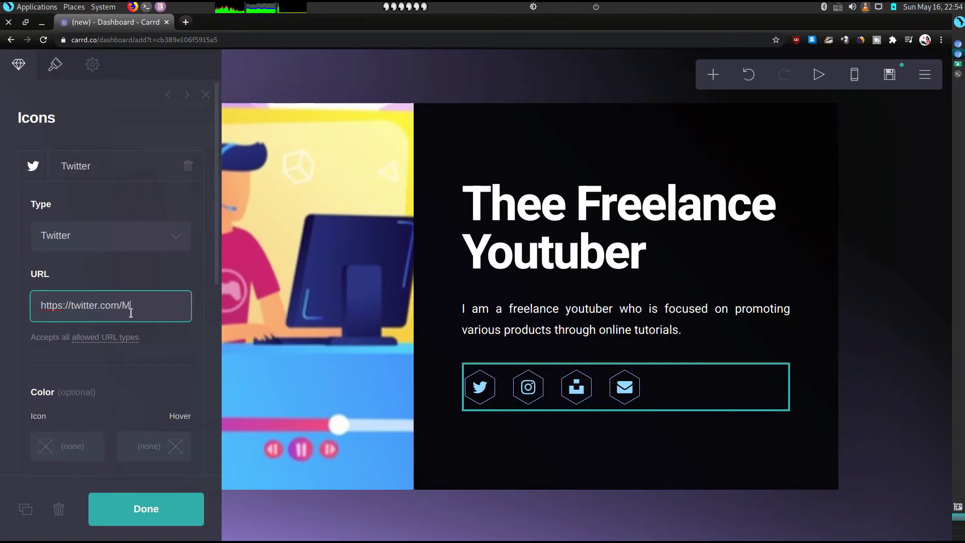
{"action": "type", "text": "MarketerThee"}
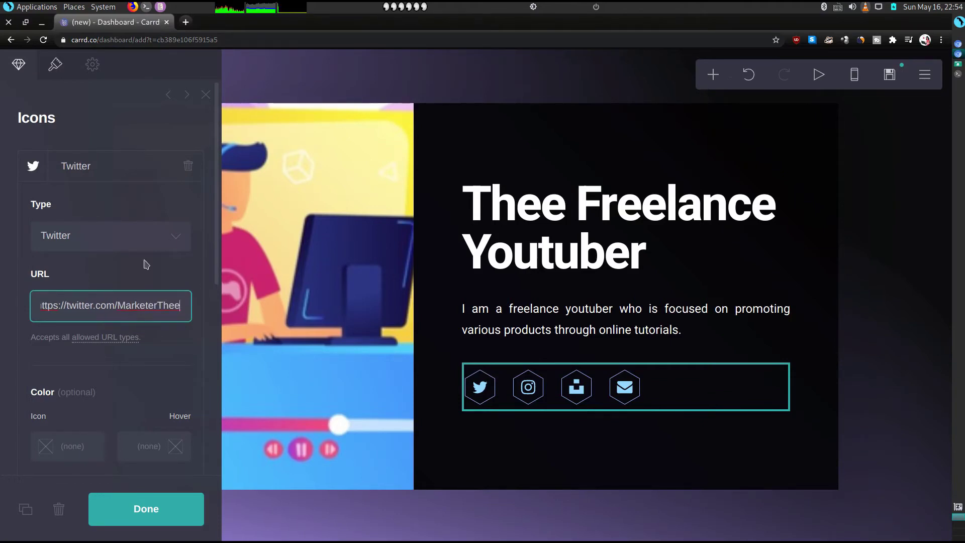
{"action": "scroll", "coordinate": [93, 387], "scroll_direction": "down", "scroll_amount": 3}
{"action": "scroll", "coordinate": [98, 369], "scroll_direction": "up", "scroll_amount": 3}
- Link the Instagram icon to the creator's profile by appending the same username
{"action": "left_click", "coordinate": [78, 166]}
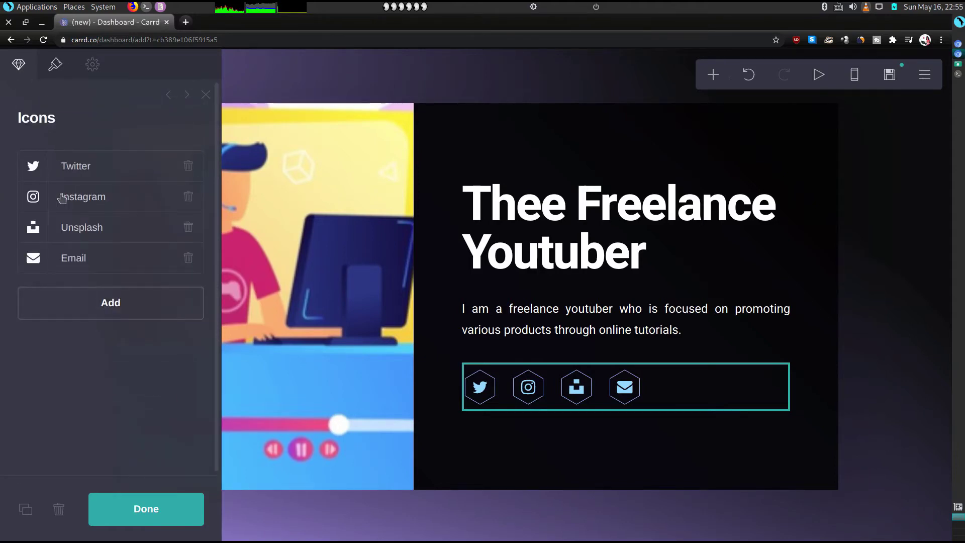
{"action": "left_click", "coordinate": [62, 198]}
{"action": "left_click", "coordinate": [164, 335]}
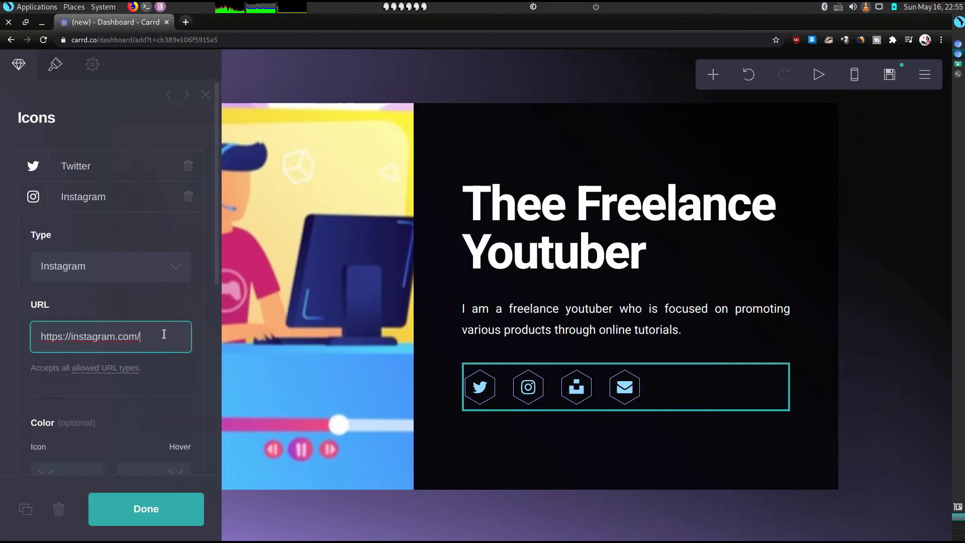
{"action": "type", "text": "MarketerThee"}
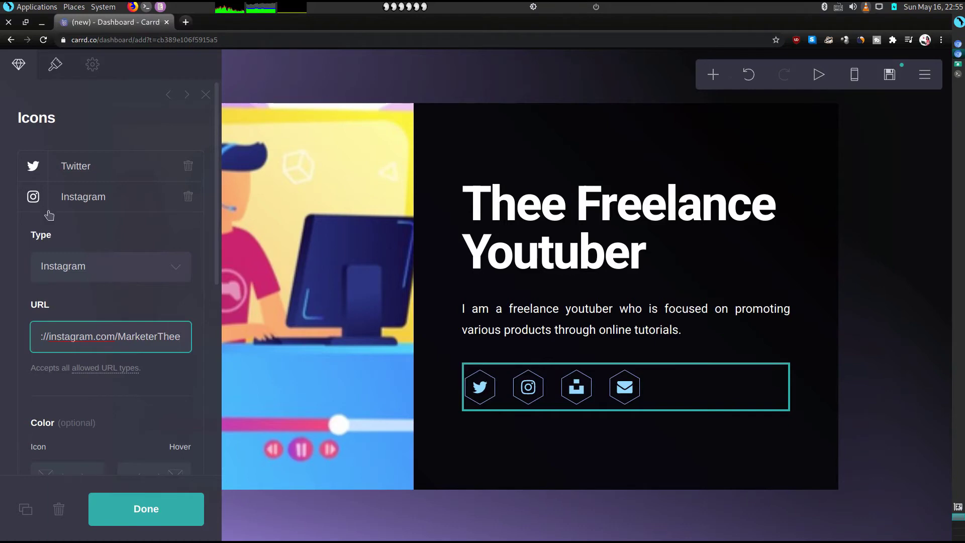
{"action": "left_click", "coordinate": [82, 201]}
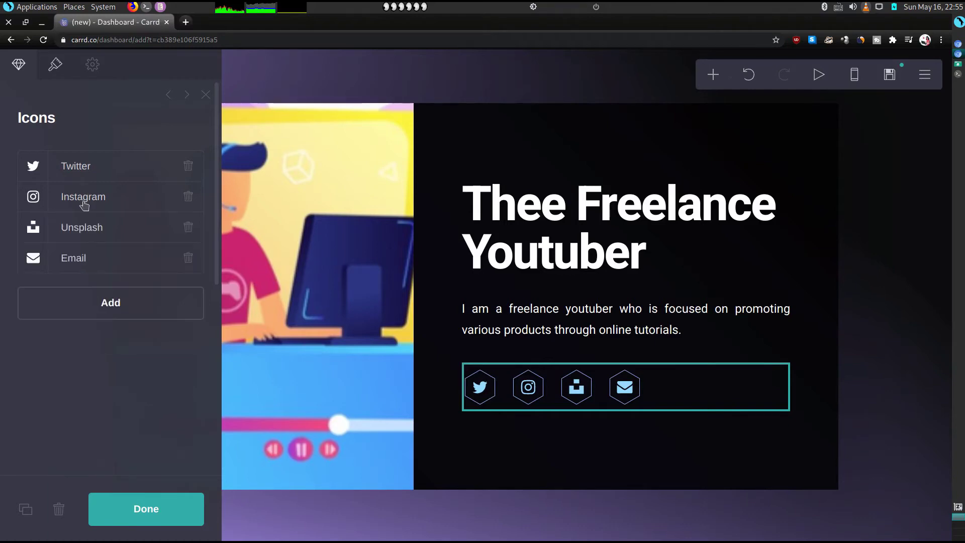
- Change the Unsplash icon to YouTube and point its link at the creator's youtube.com channel
{"action": "left_click", "coordinate": [96, 230]}
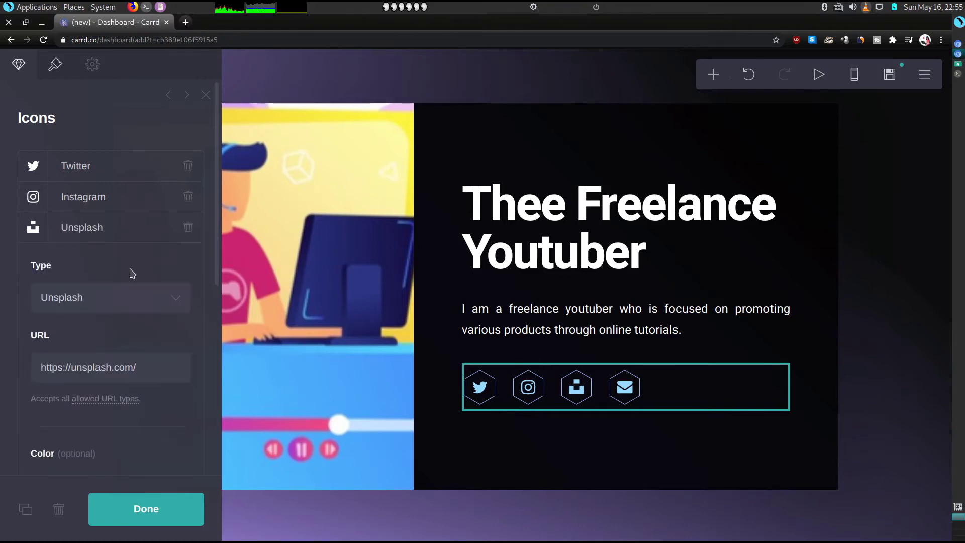
{"action": "left_click", "coordinate": [121, 300]}
{"action": "scroll", "coordinate": [108, 251], "scroll_direction": "down", "scroll_amount": 7}
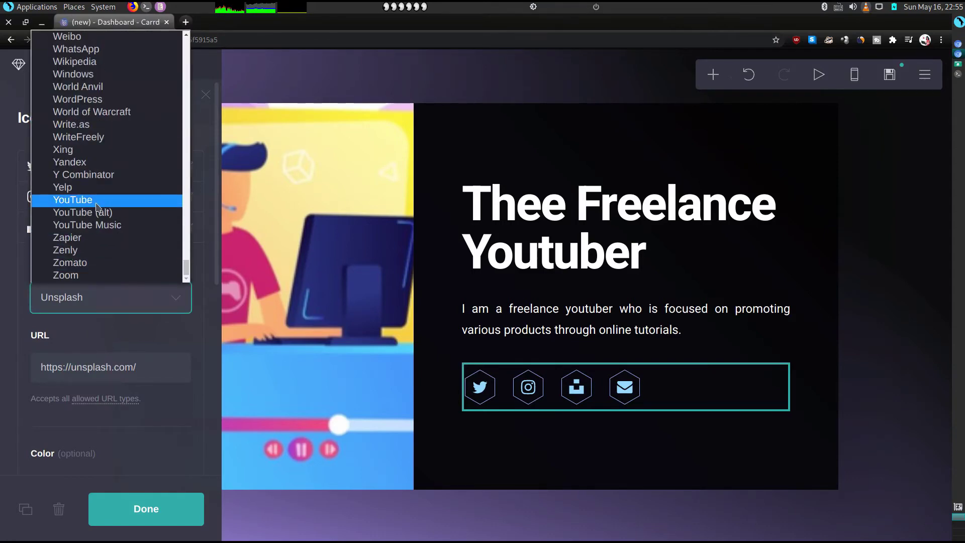
{"action": "left_click", "coordinate": [97, 206]}
{"action": "left_click", "coordinate": [161, 368]}
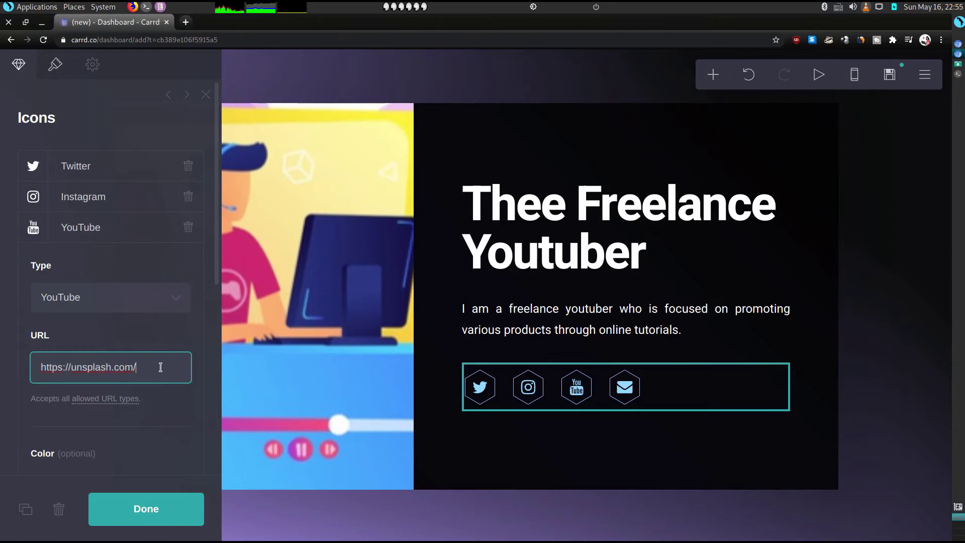
{"action": "key", "text": "Left"}
{"action": "key", "text": "Left"}
{"action": "key", "text": "BackSpace"}
{"action": "key", "text": "BackSpace"}
{"action": "key", "text": "BackSpace"}
{"action": "key", "text": "BackSpace"}
{"action": "key", "text": "BackSpace"}
{"action": "key", "text": "BackSpace"}
{"action": "key", "text": "BackSpace"}
{"action": "key", "text": "BackSpace"}
{"action": "type", "text": "youtube.com/Mar"}
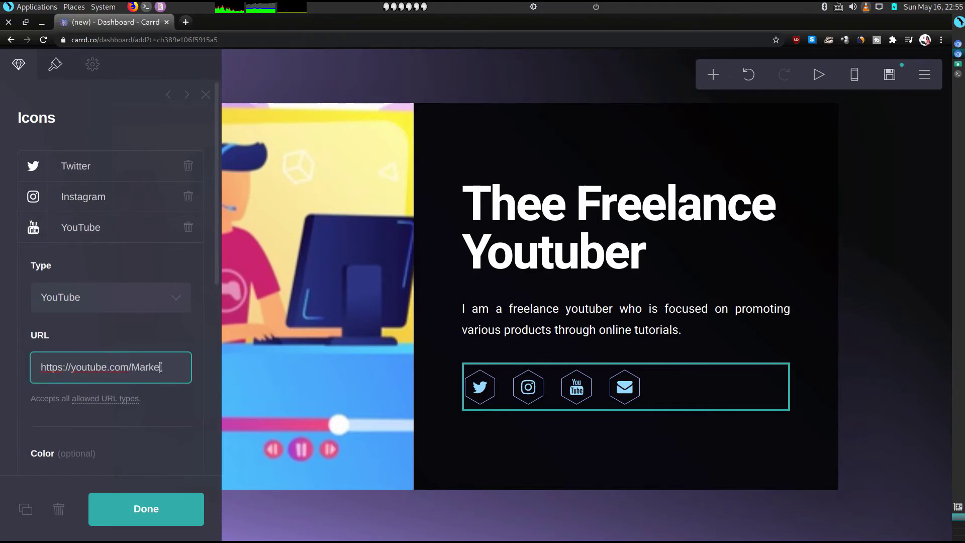
{"action": "type", "text": "keterThee"}
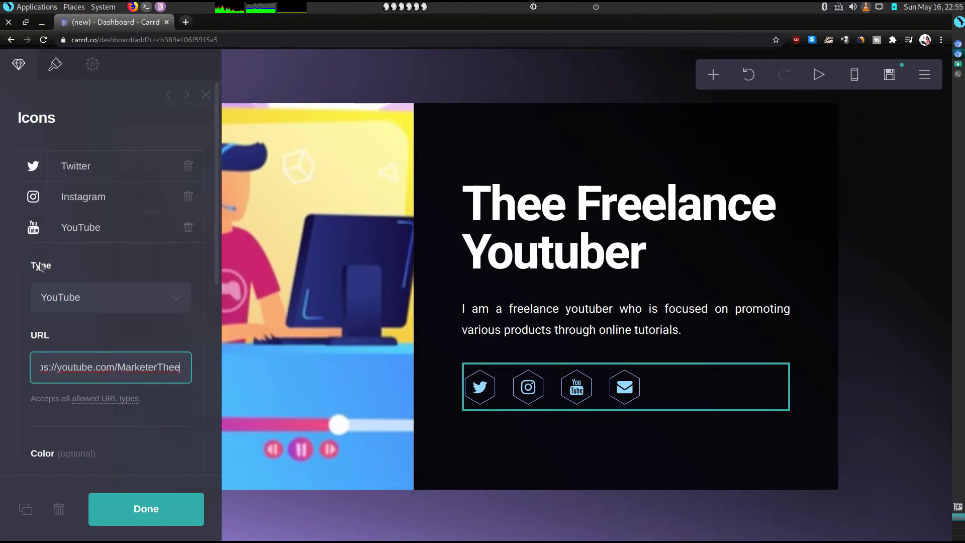
- Change the Email icon to Vimeo and replace its mailto link with the creator's vimeo.com URL
{"action": "left_click", "coordinate": [68, 228]}
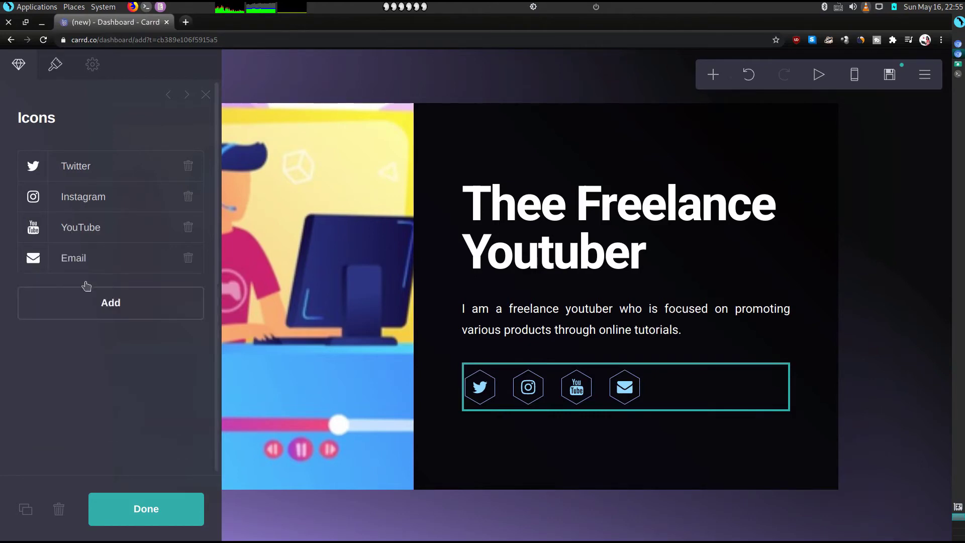
{"action": "left_click", "coordinate": [66, 258]}
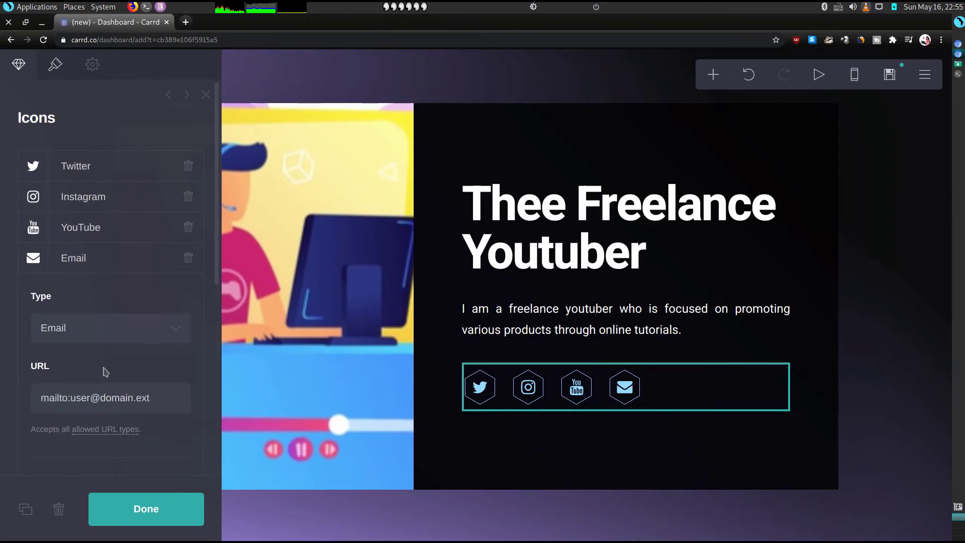
{"action": "left_click", "coordinate": [105, 334]}
{"action": "scroll", "coordinate": [103, 303], "scroll_direction": "down", "scroll_amount": 20}
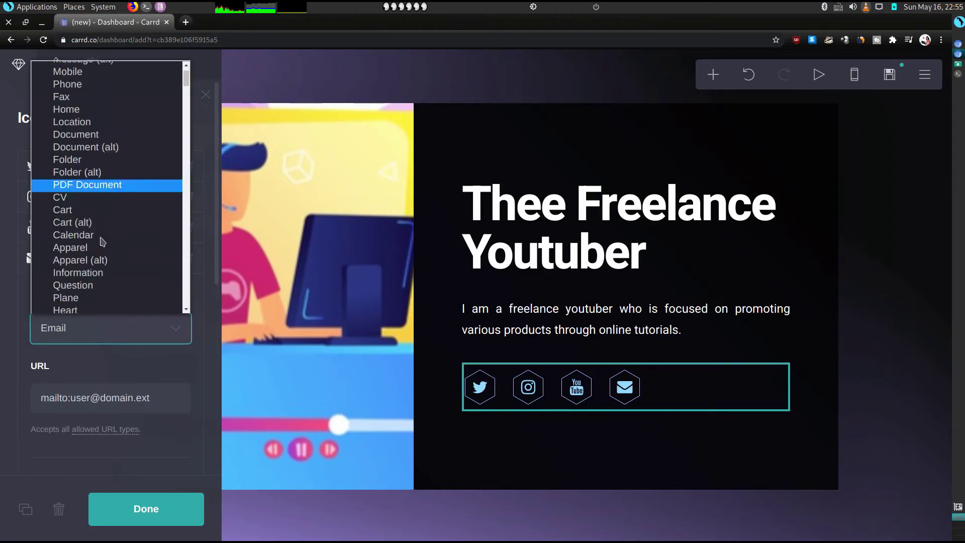
{"action": "scroll", "coordinate": [91, 242], "scroll_direction": "down", "scroll_amount": 20}
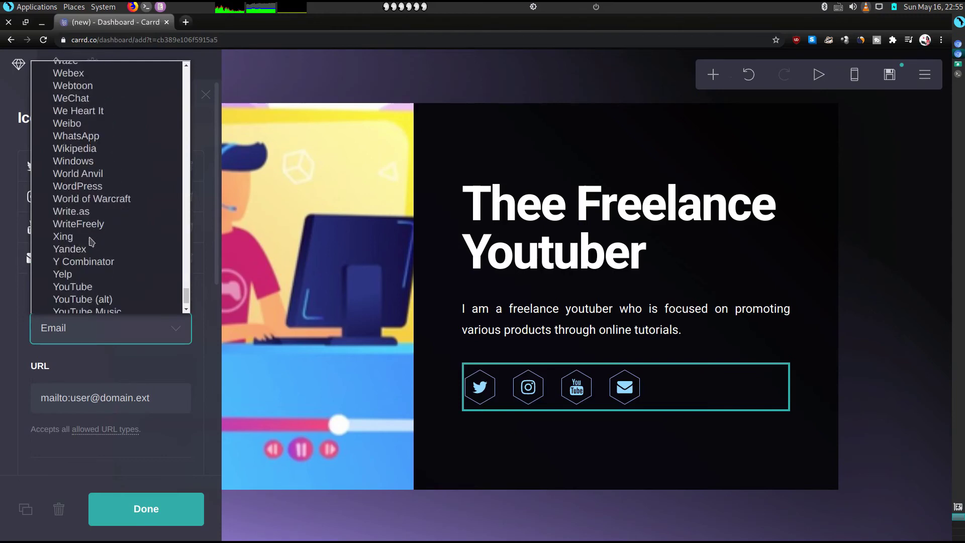
{"action": "scroll", "coordinate": [100, 180], "scroll_direction": "up", "scroll_amount": 5}
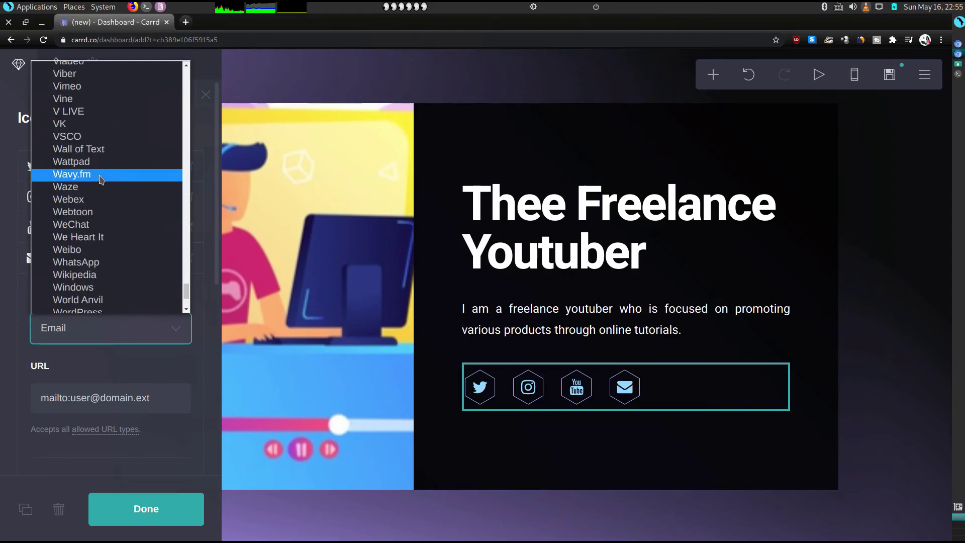
{"action": "left_click", "coordinate": [67, 84]}
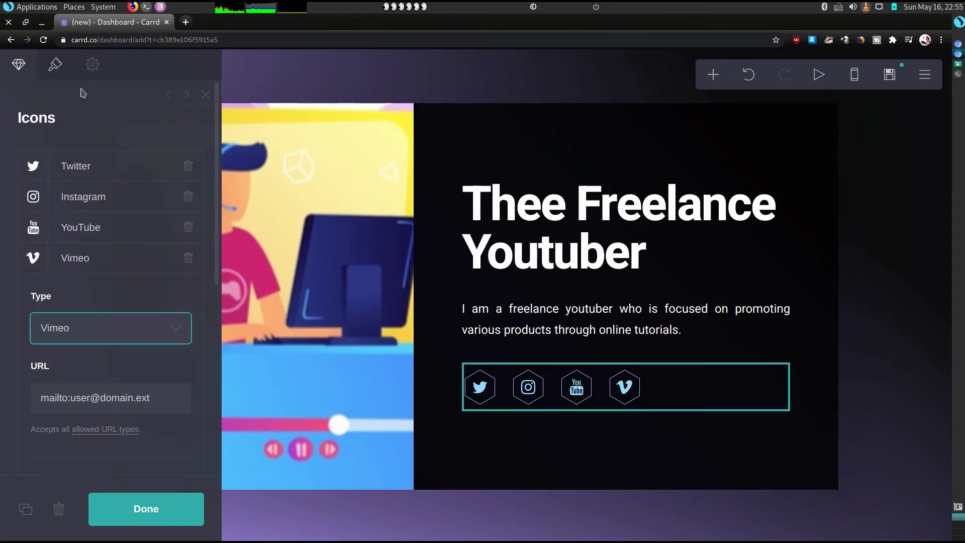
{"action": "triple_click", "coordinate": [135, 406]}
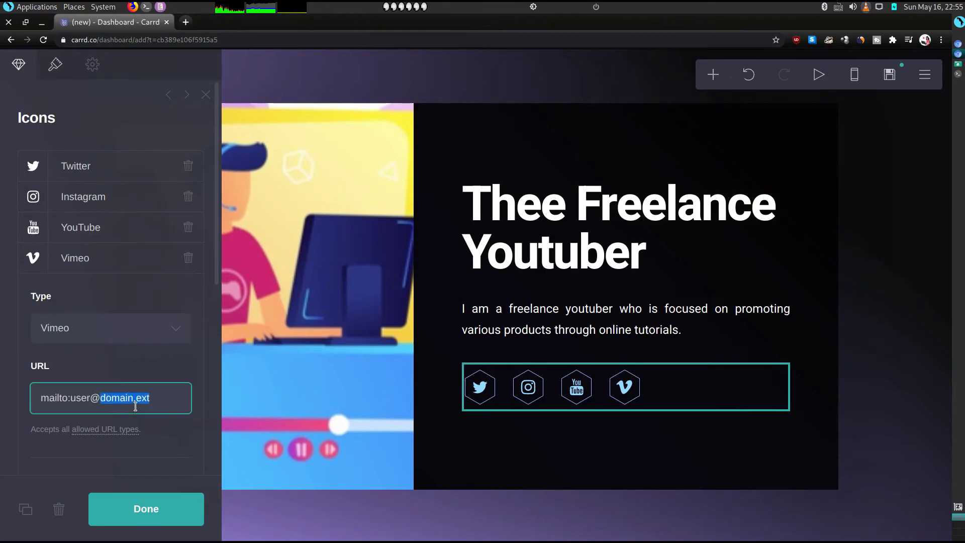
{"action": "type", "text": "https://www."}
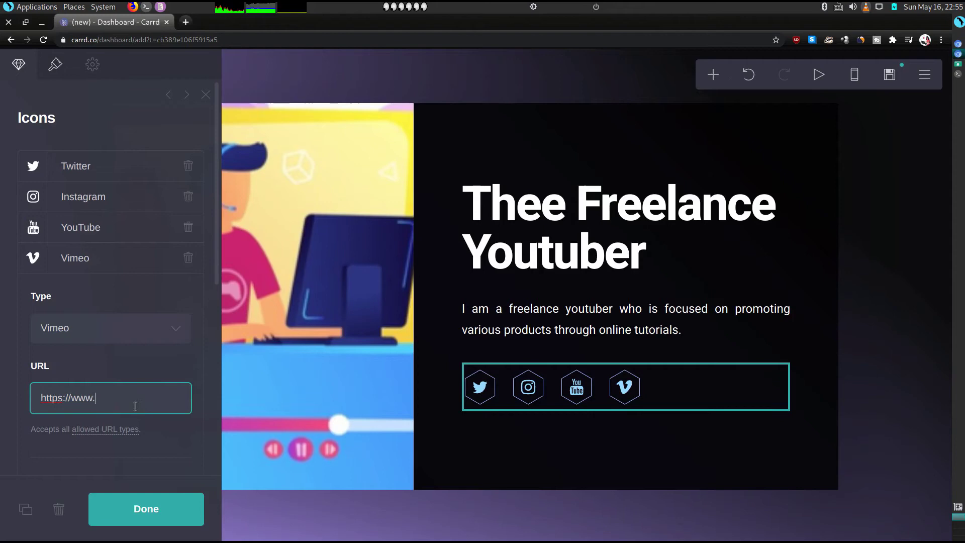
{"action": "type", "text": "vimeo.com/Market"}
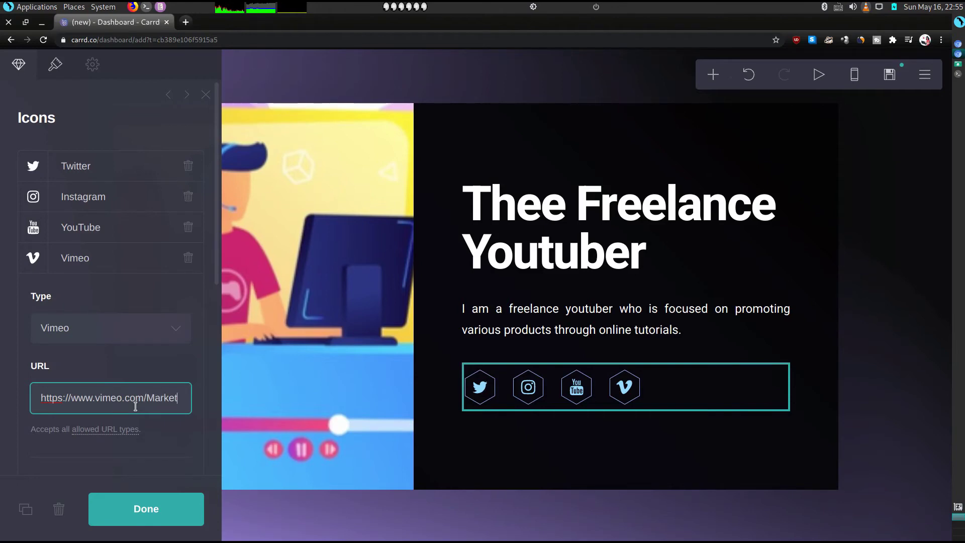
{"action": "type", "text": "erThee"}
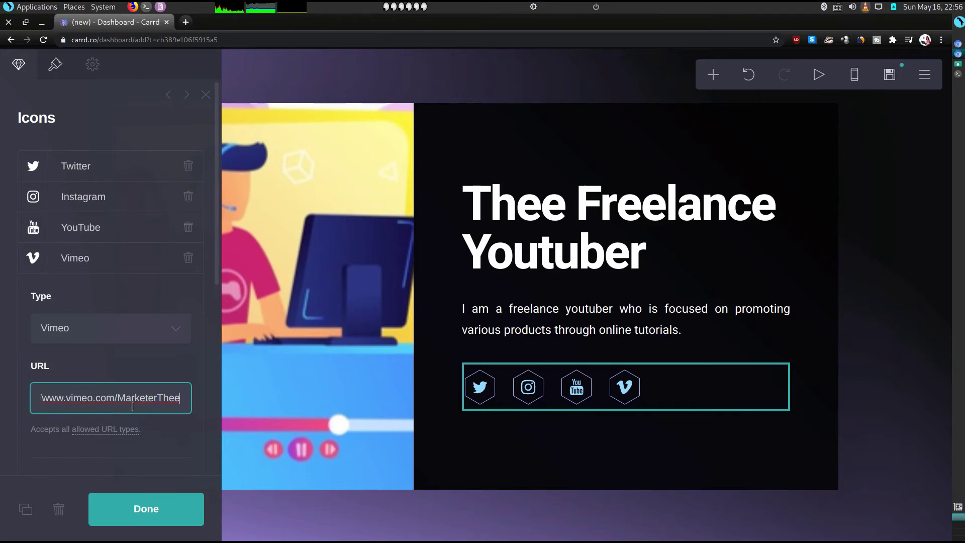
- Finish the icon edits and preview the page in the mobile layout
{"action": "left_click", "coordinate": [123, 510]}
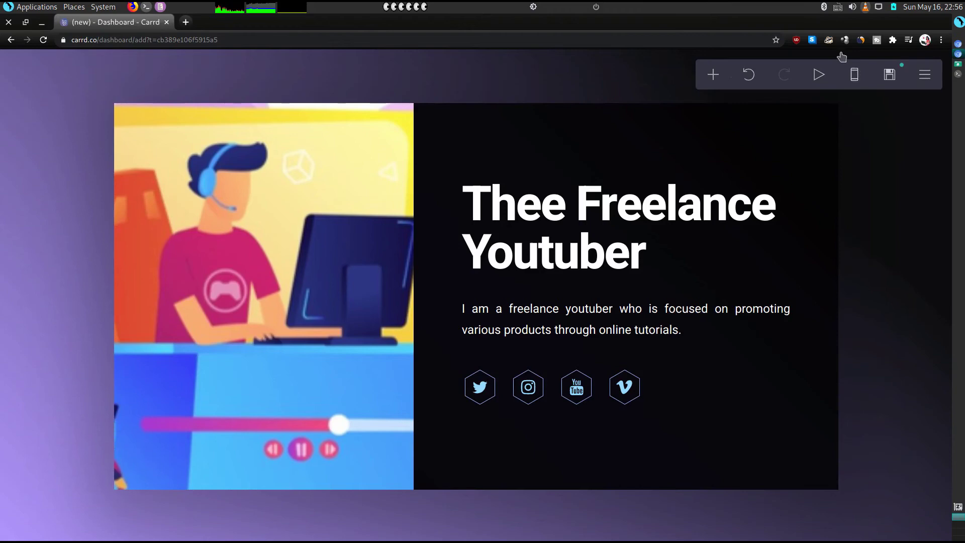
{"action": "left_click", "coordinate": [855, 77]}
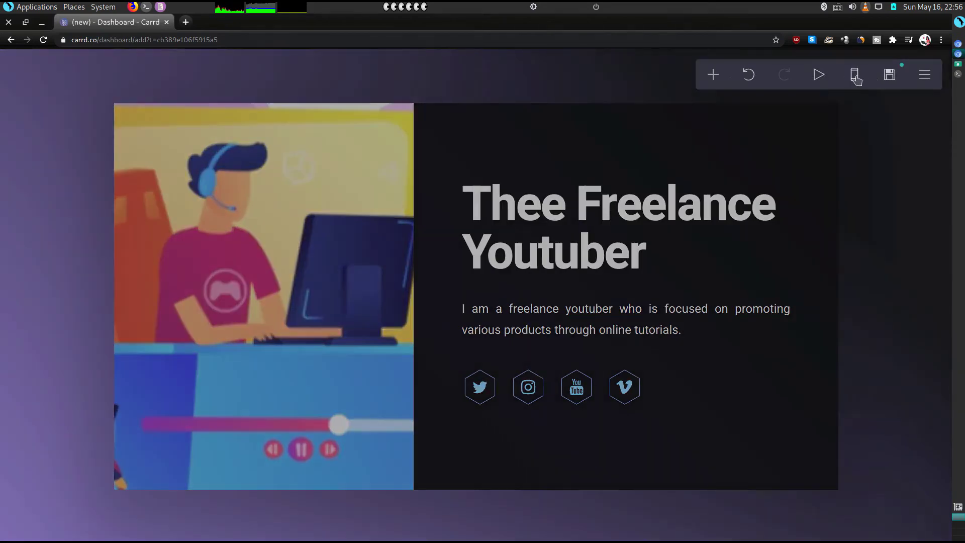
{"action": "scroll", "coordinate": [528, 385], "scroll_direction": "down", "scroll_amount": 2}
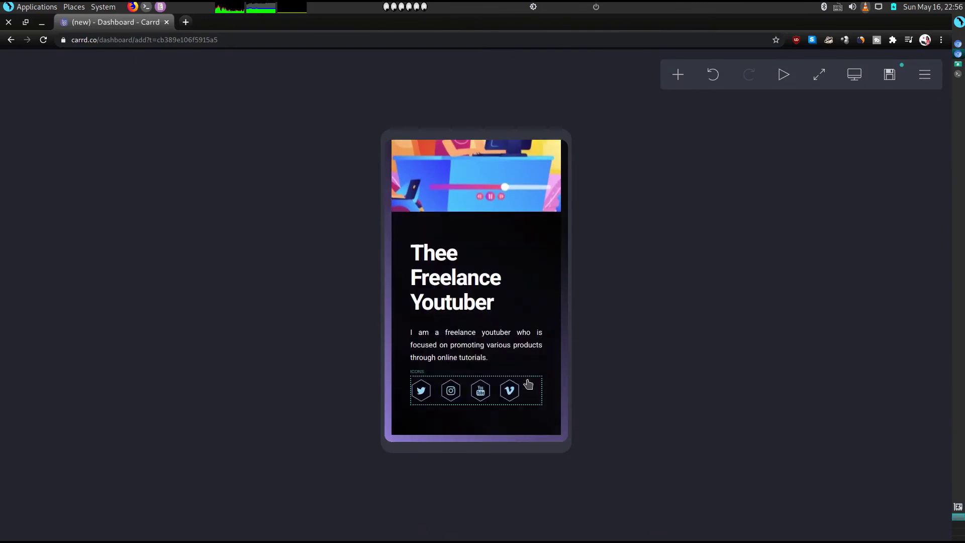
{"action": "scroll", "coordinate": [480, 264], "scroll_direction": "up", "scroll_amount": 3}
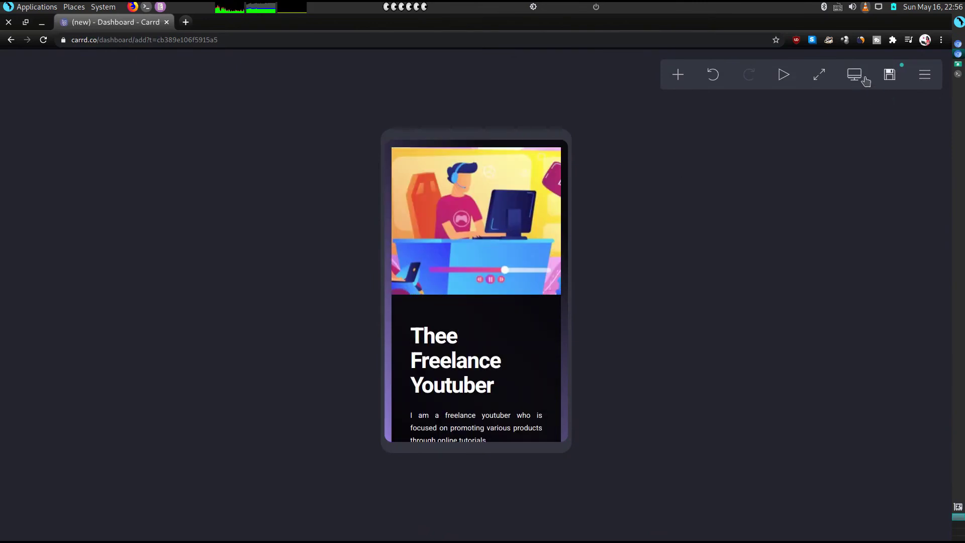
- Set the site title and description to 'Thee Freelance Youtuber' in the publish settings
{"action": "left_click", "coordinate": [889, 76]}
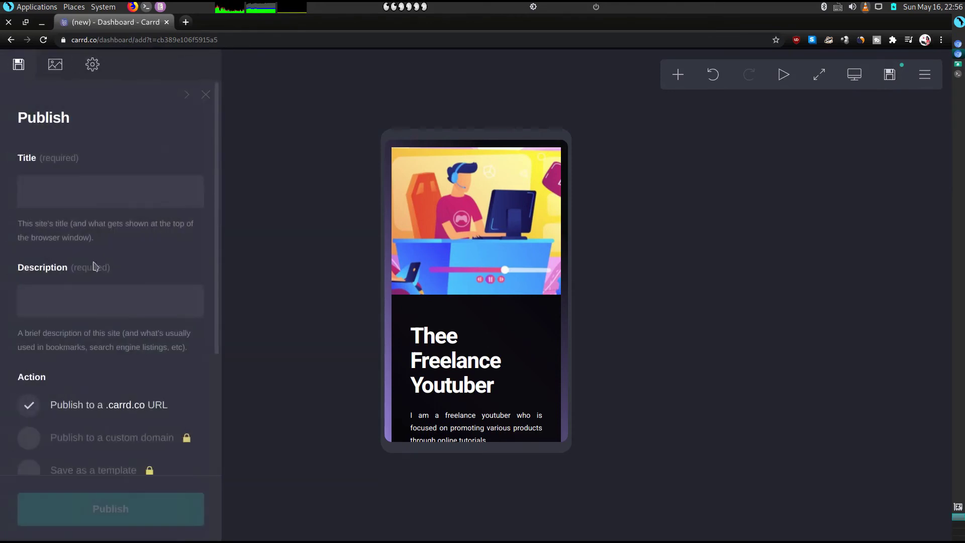
{"action": "left_click", "coordinate": [68, 205]}
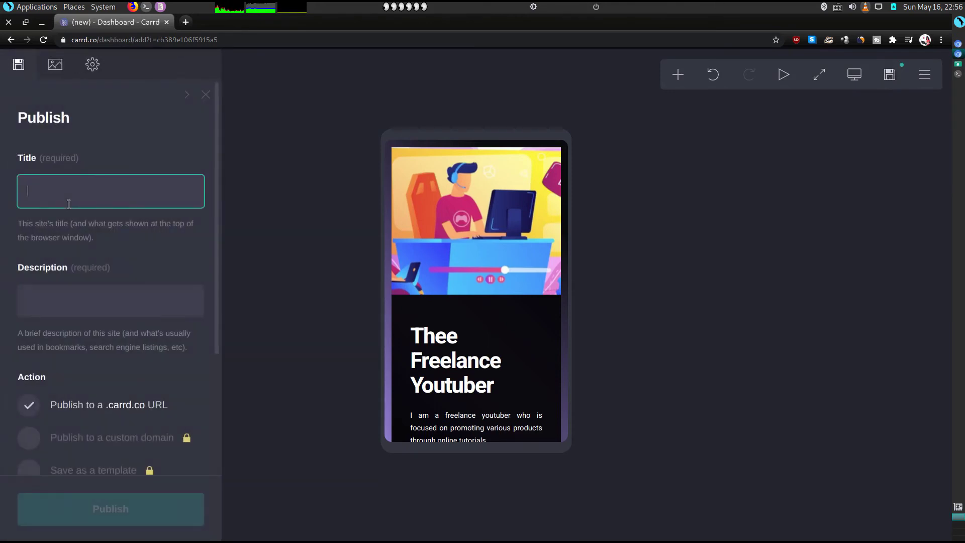
{"action": "type", "text": "Thee Freelance Youtuber"}
{"action": "left_click", "coordinate": [50, 305]}
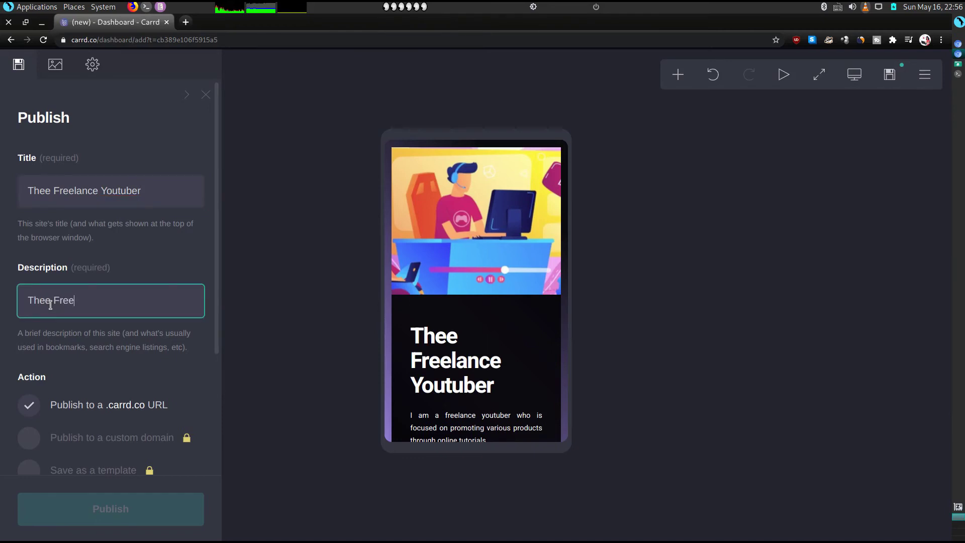
{"action": "type", "text": "Thee Freelance Youtuber"}
- Keep the .carrd.co publishing option and claim the available name theefreelance
{"action": "scroll", "coordinate": [52, 307], "scroll_direction": "down", "scroll_amount": 2}
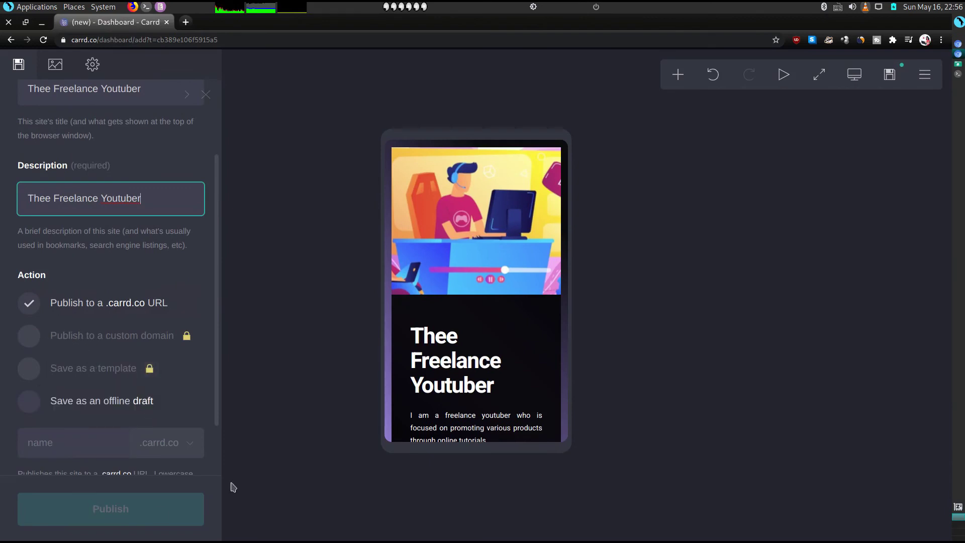
{"action": "left_click", "coordinate": [103, 408]}
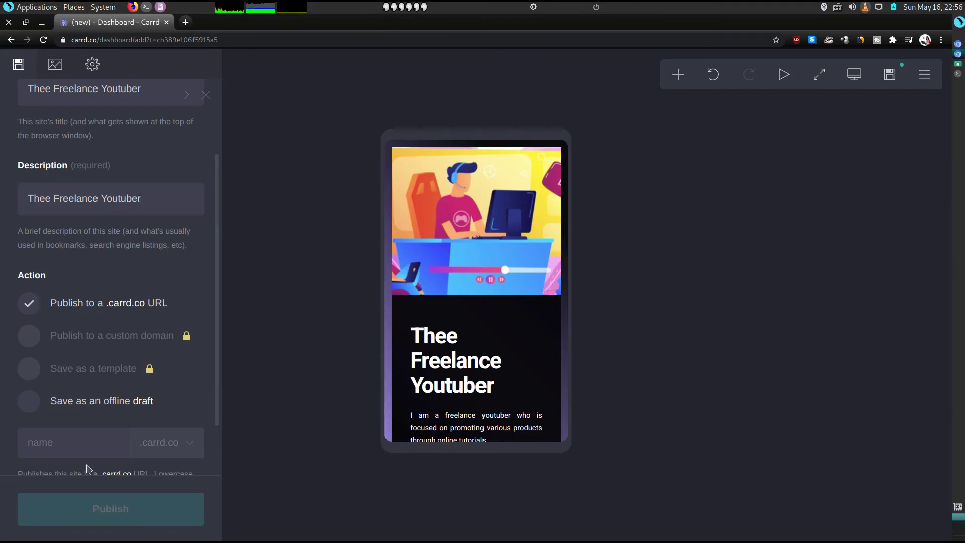
{"action": "left_click", "coordinate": [75, 451]}
{"action": "type", "text": "t"}
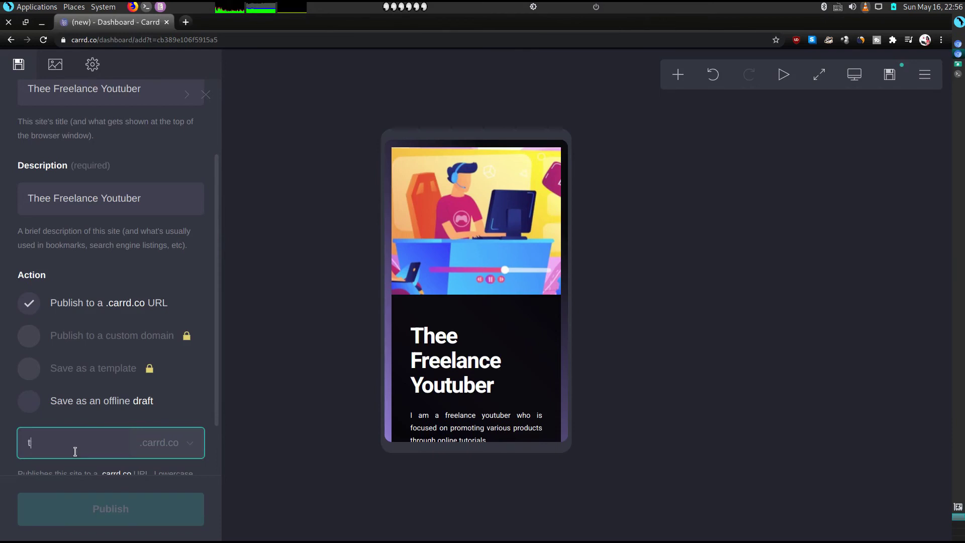
{"action": "type", "text": "heefree"}
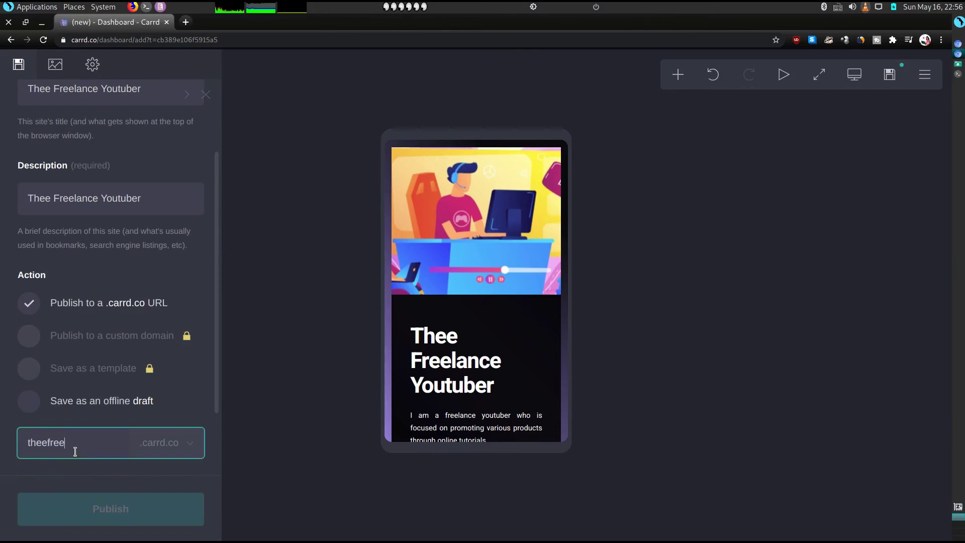
{"action": "type", "text": "lance"}
{"action": "left_click", "coordinate": [64, 473]}
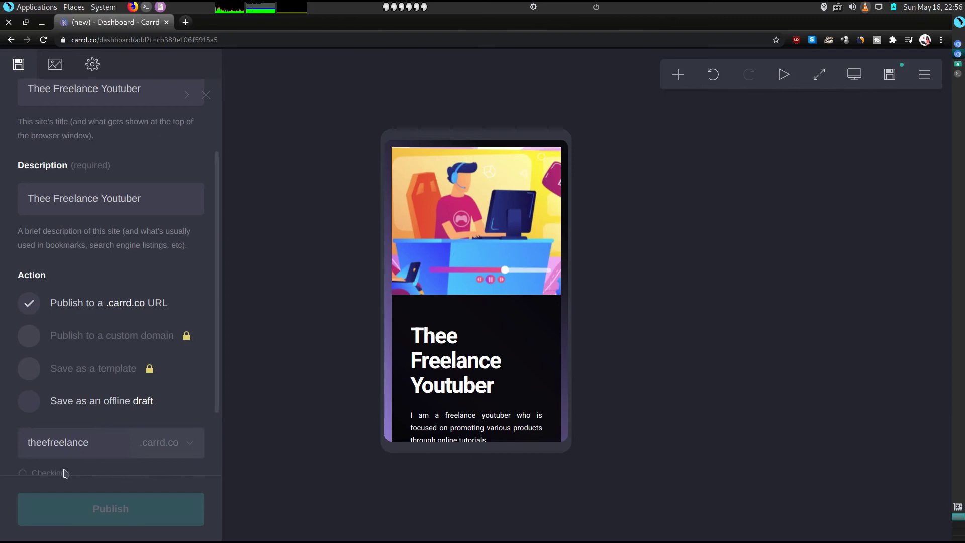
{"action": "scroll", "coordinate": [69, 454], "scroll_direction": "down", "scroll_amount": 2}
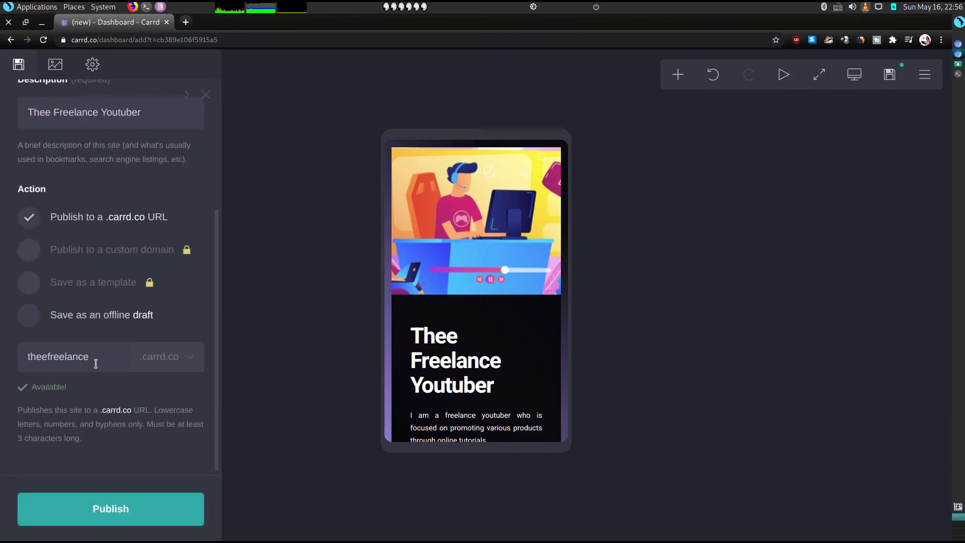
- Publish the site and view the live theefreelance.carrd.co page in a new tab
{"action": "left_click", "coordinate": [116, 517]}
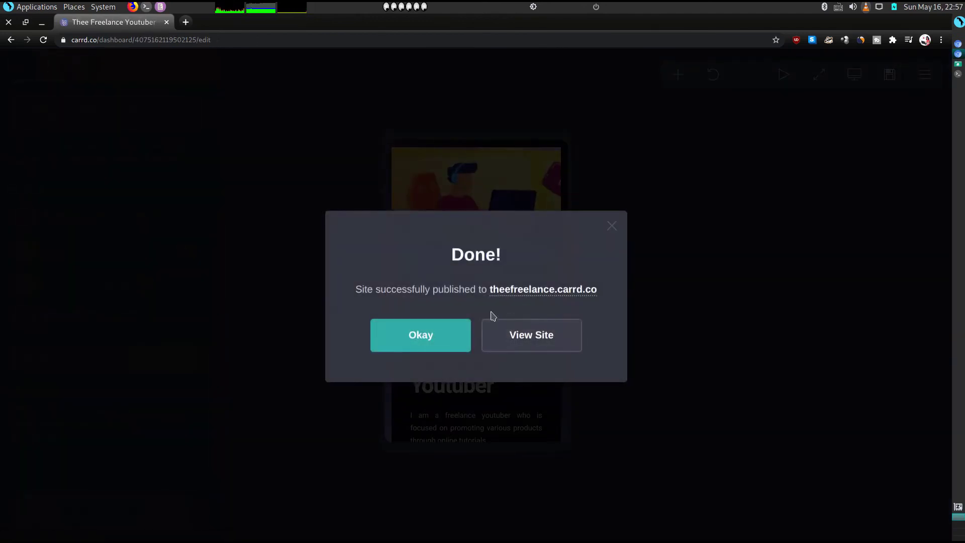
{"action": "left_click", "coordinate": [554, 336]}
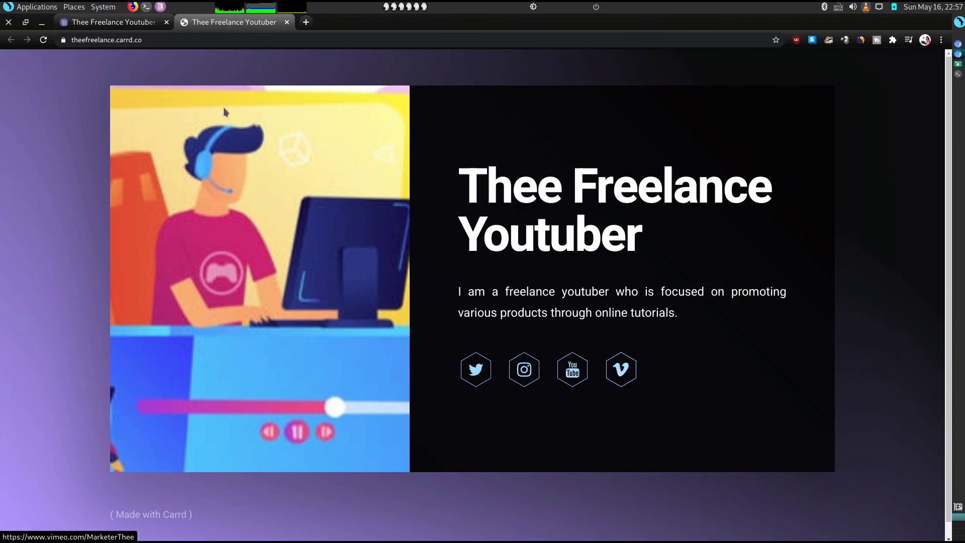
- Dismiss the Done! publish confirmation and go back to the My Sites dashboard via the menu
{"action": "left_click", "coordinate": [123, 25]}
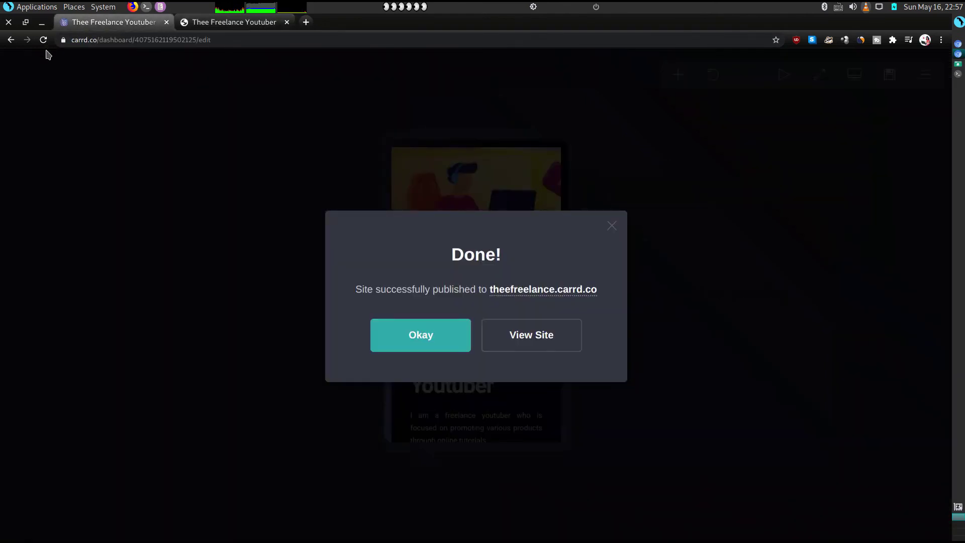
{"action": "left_click", "coordinate": [402, 345]}
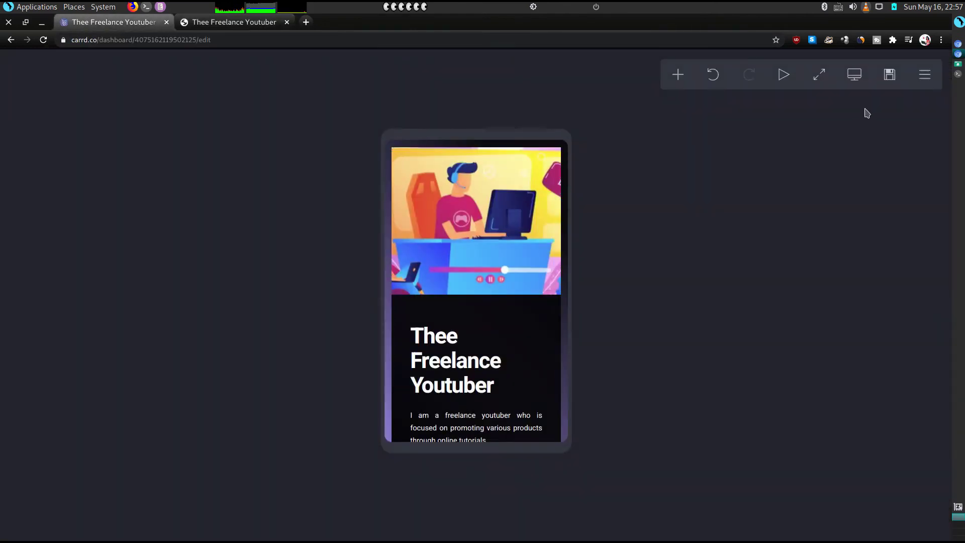
{"action": "left_click", "coordinate": [925, 76]}
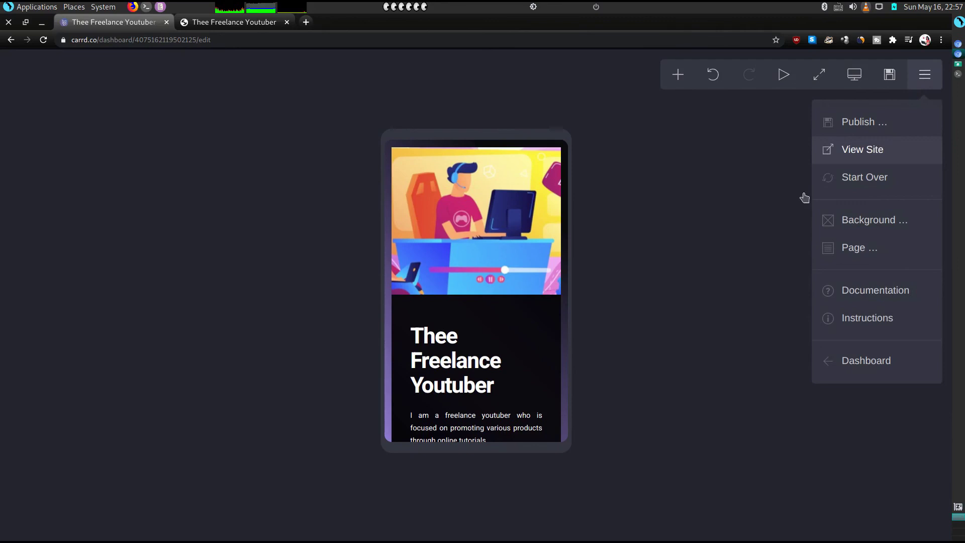
{"action": "left_click", "coordinate": [863, 361]}
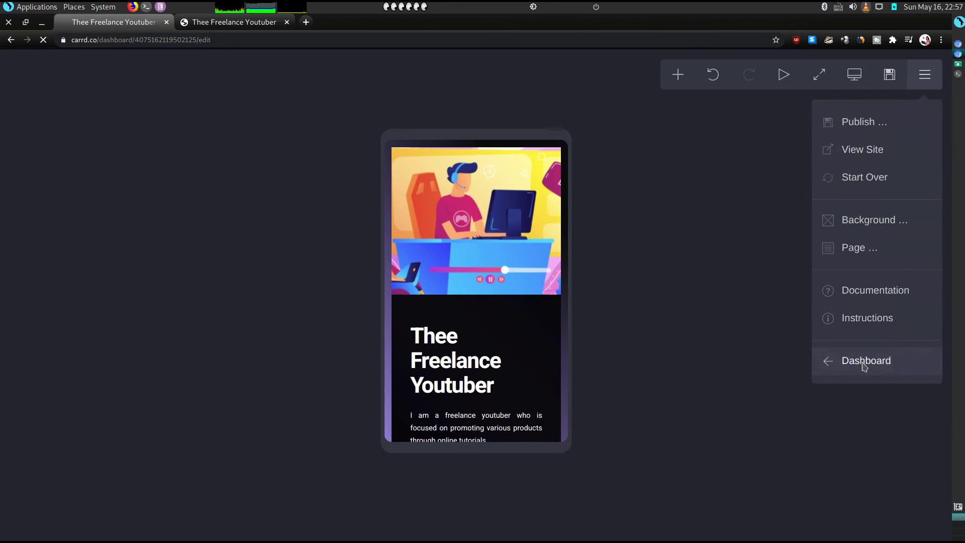